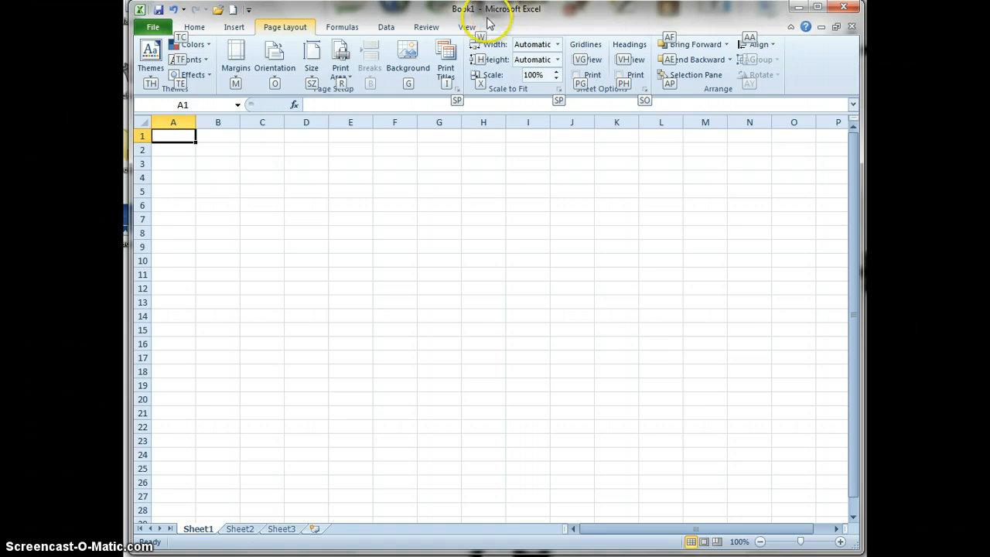
Create a second blank workbook and rearrange both workbooks as floating windows, moving Book2 lower and shrinking Book1
{"action": "left_click", "coordinate": [234, 11]}
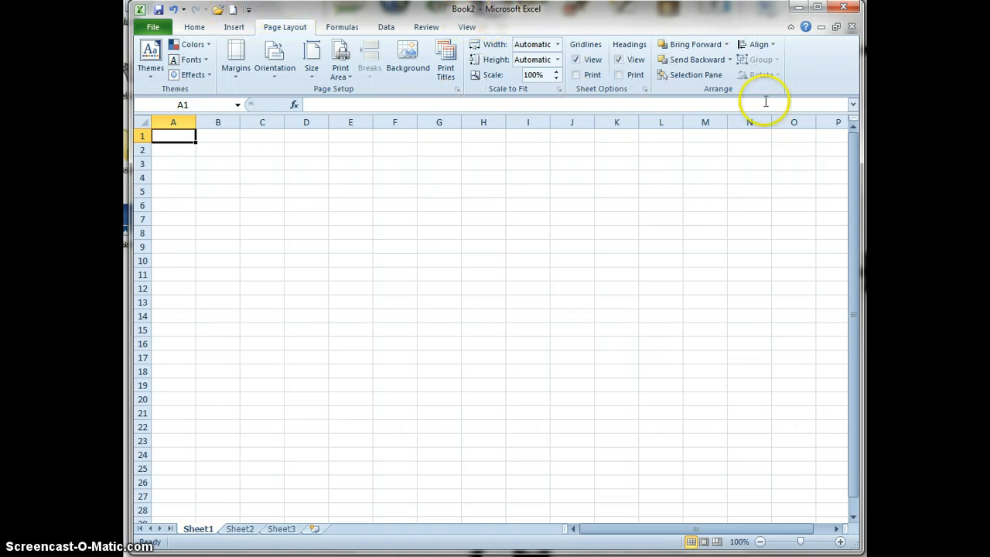
{"action": "left_click", "coordinate": [837, 30]}
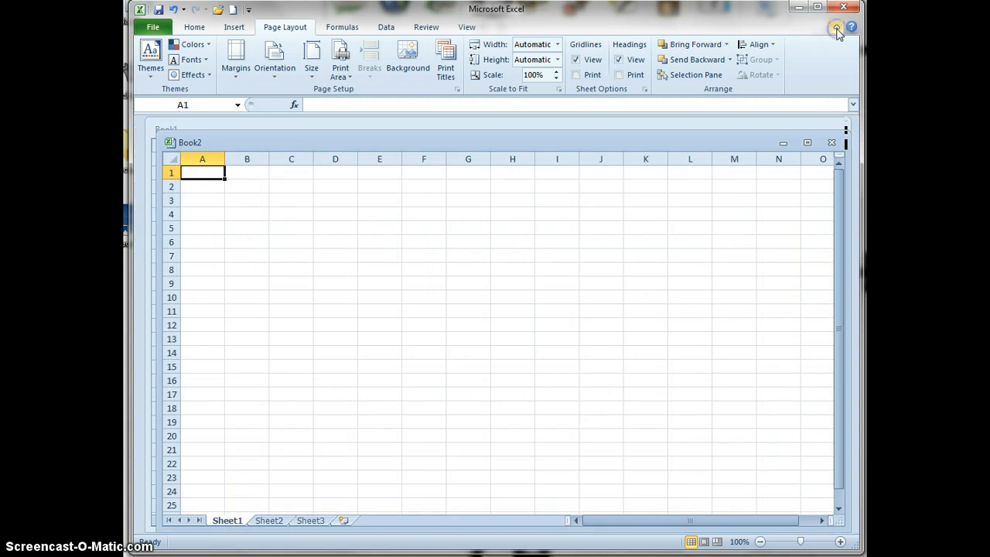
{"action": "left_click_drag", "start_coordinate": [456, 146], "coordinate": [449, 182]}
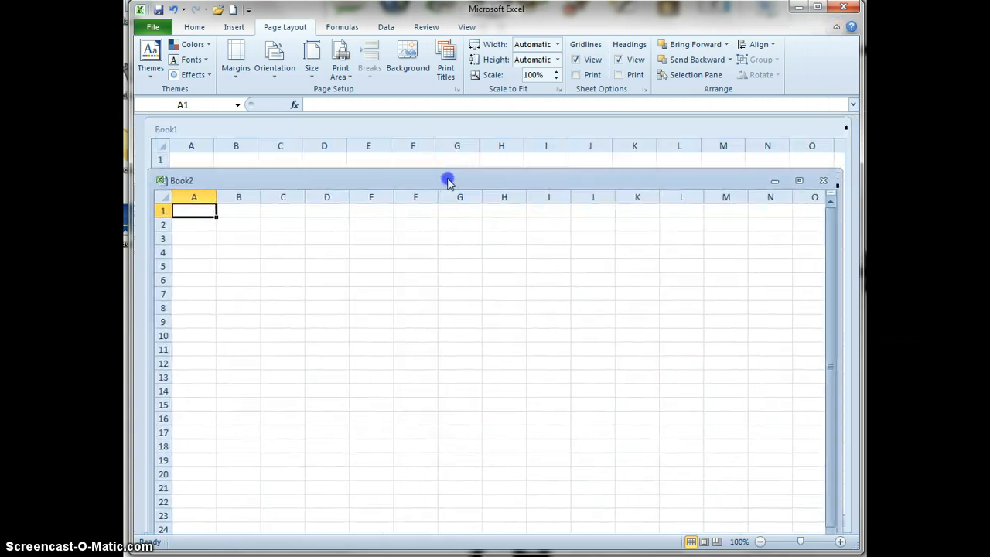
{"action": "left_click", "coordinate": [842, 172]}
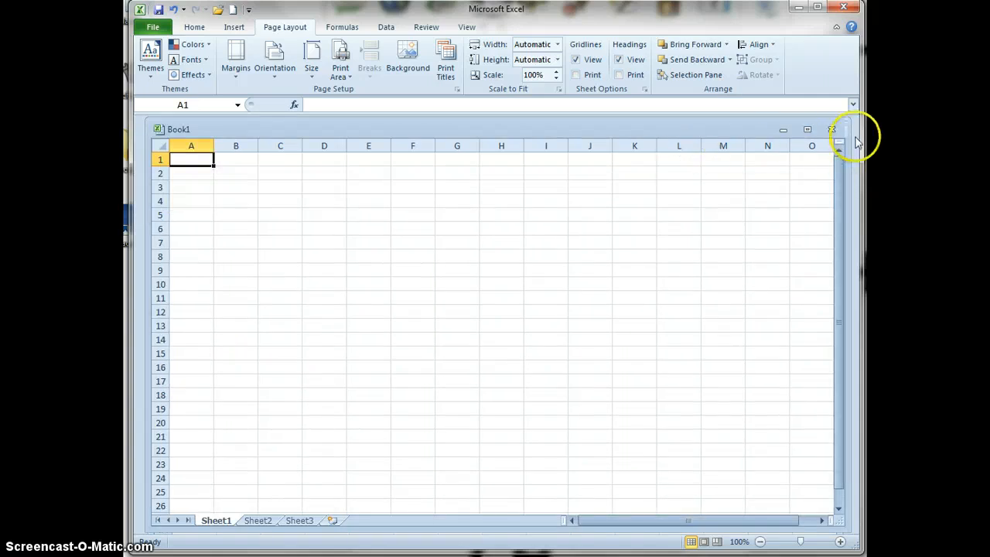
{"action": "left_click_drag", "start_coordinate": [848, 123], "coordinate": [725, 211]}
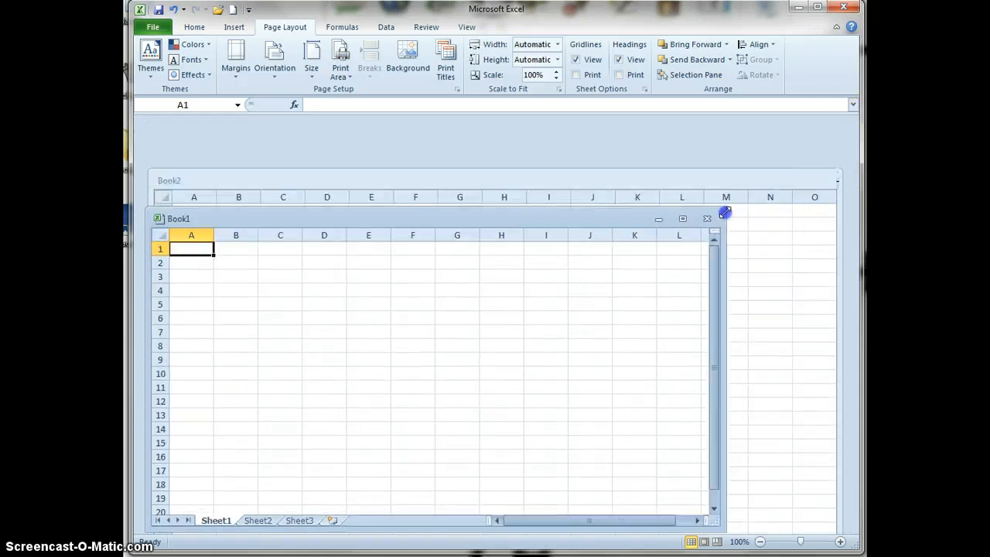
Arrange the open workbook windows side by side with the Vertical option
{"action": "right_click", "coordinate": [611, 217]}
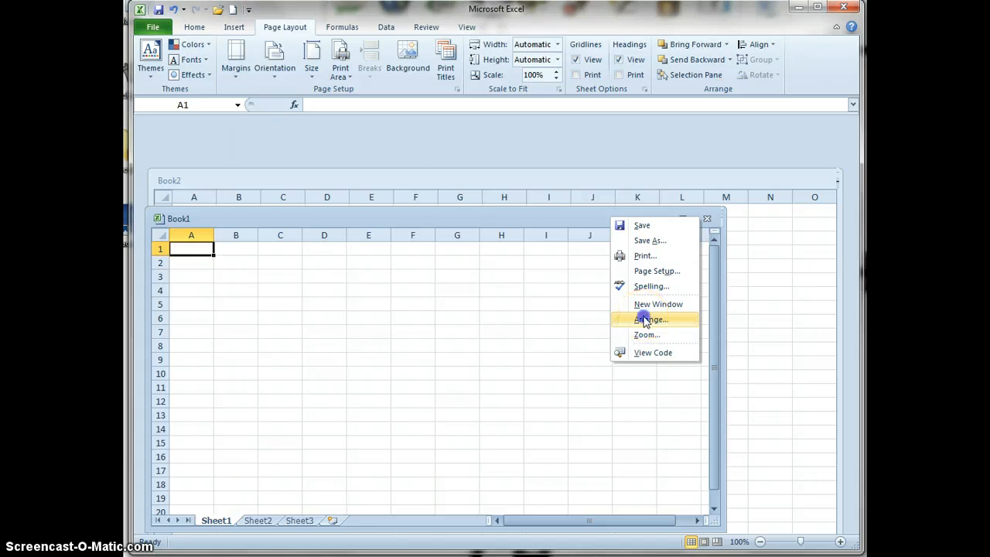
{"action": "left_click", "coordinate": [646, 319]}
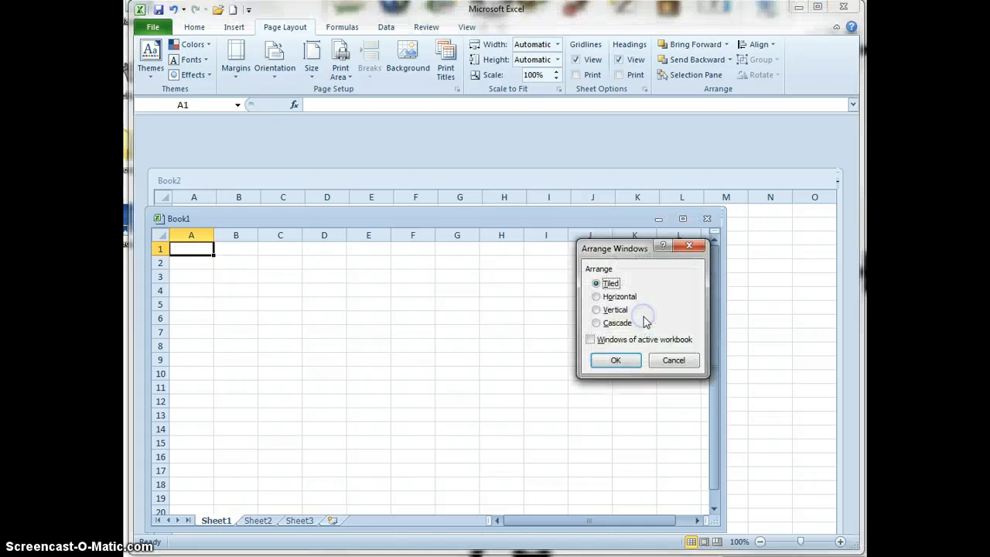
{"action": "left_click", "coordinate": [597, 310]}
{"action": "left_click", "coordinate": [613, 362]}
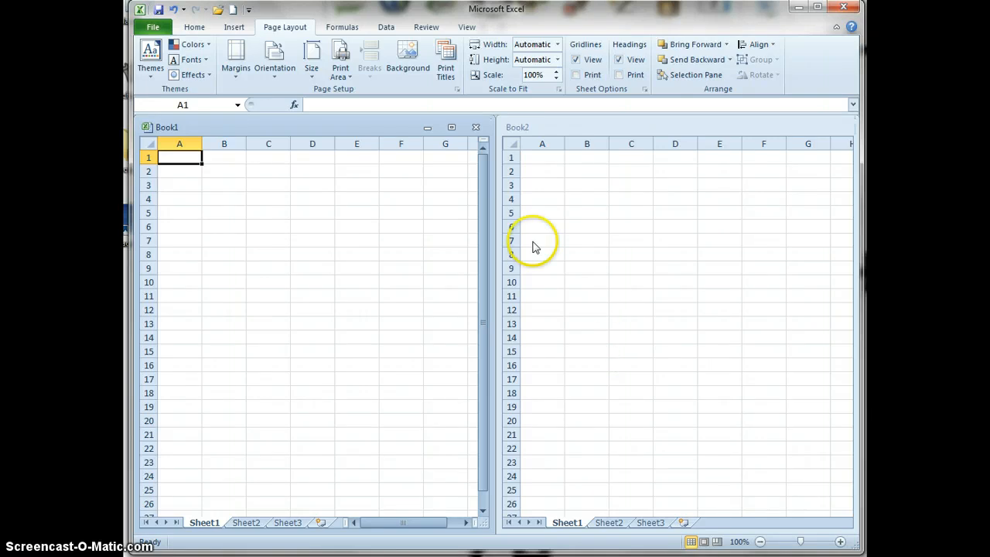
Close the Book2 workbook and maximize the Book1 window
{"action": "left_click", "coordinate": [535, 128]}
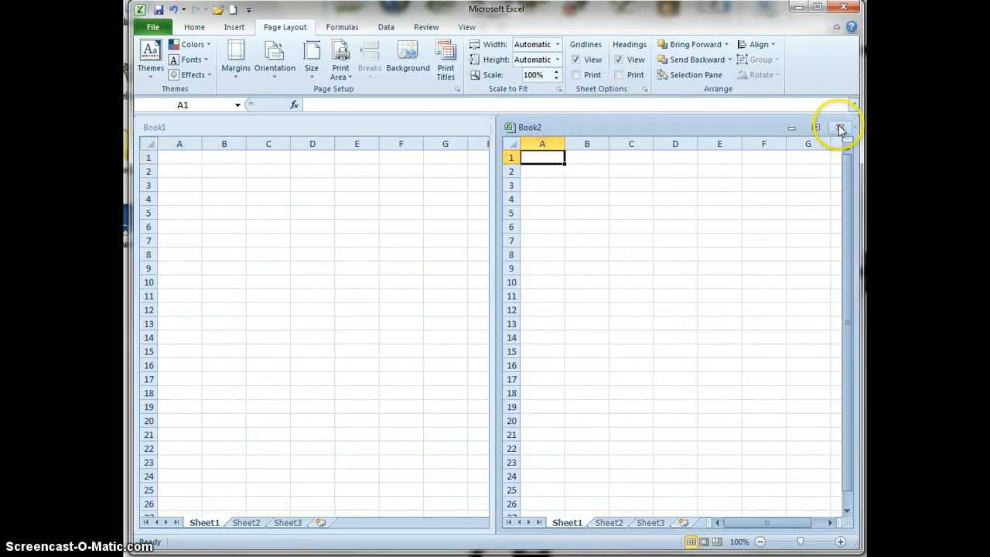
{"action": "left_click", "coordinate": [840, 128]}
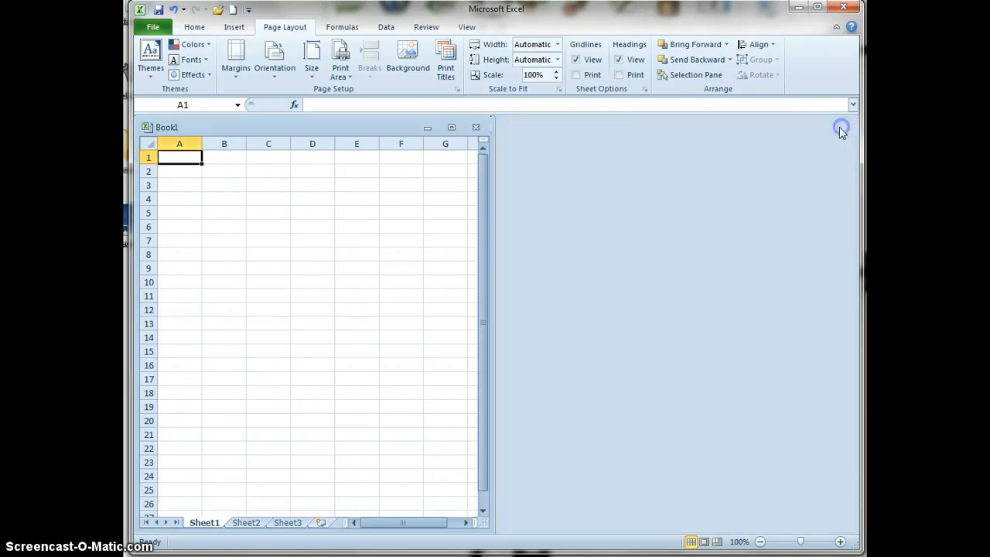
{"action": "left_click", "coordinate": [451, 128]}
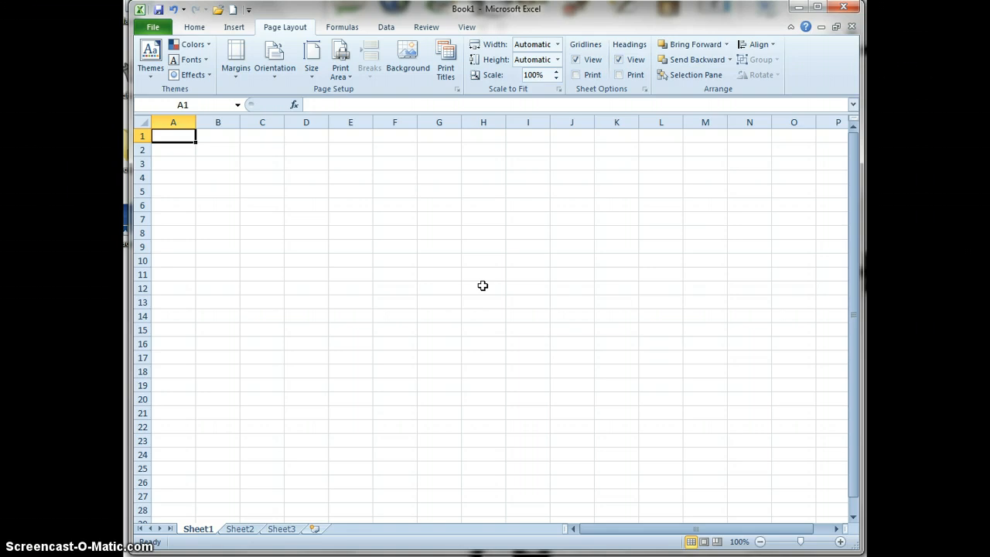
Minimize the Book1 workbook window and maximize it again
{"action": "left_click", "coordinate": [822, 28]}
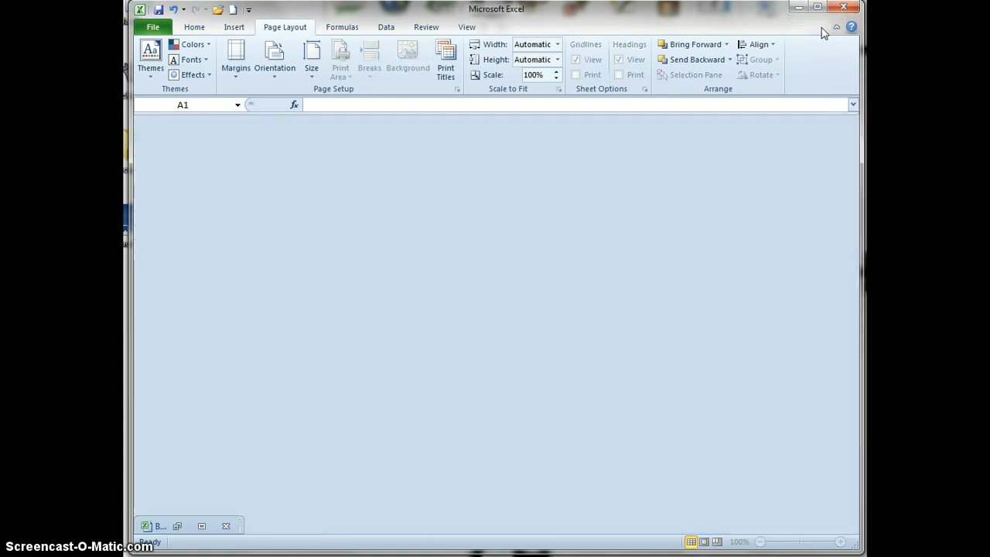
{"action": "left_click", "coordinate": [201, 525]}
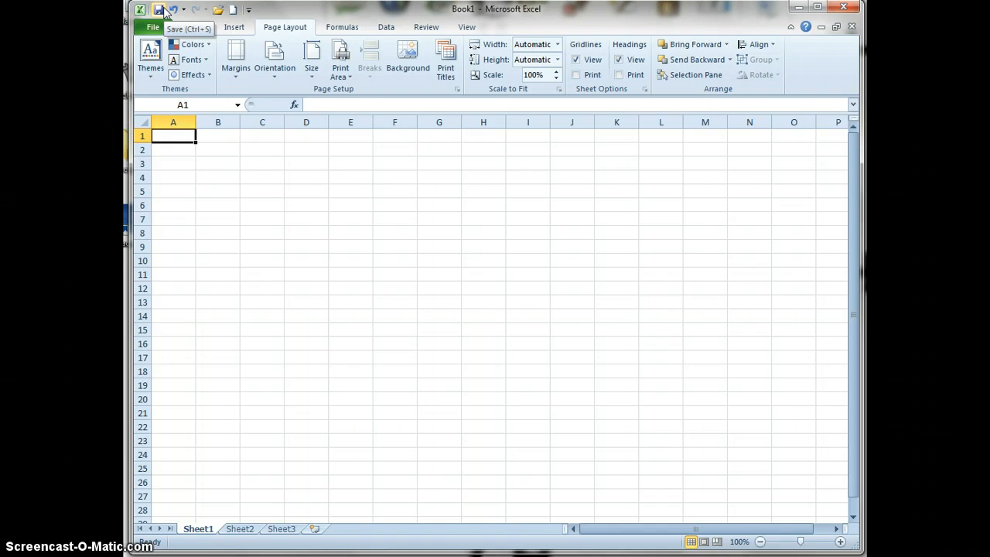
Add the Quick Print command from Popular Commands to the Quick Access Toolbar for all documents
{"action": "left_click", "coordinate": [248, 10]}
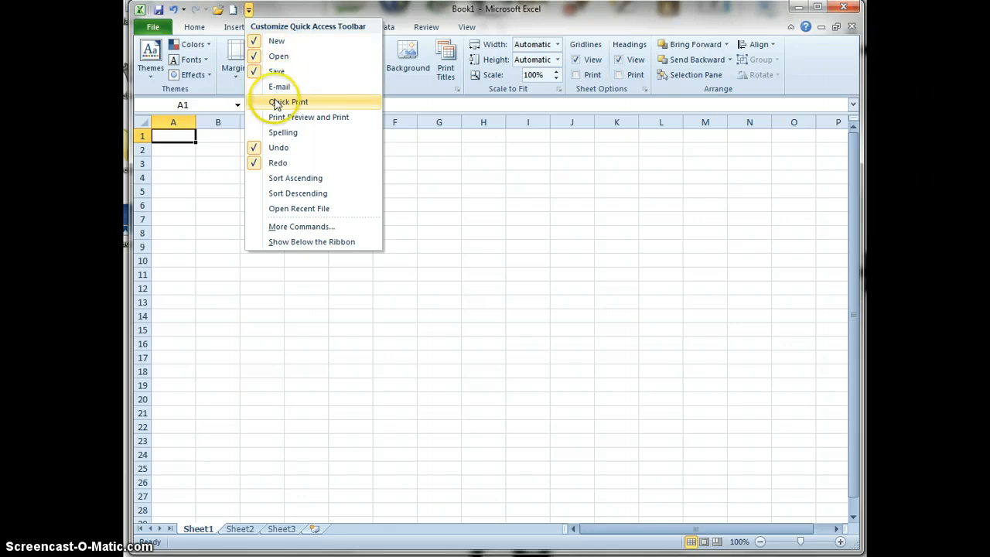
{"action": "left_click", "coordinate": [279, 229]}
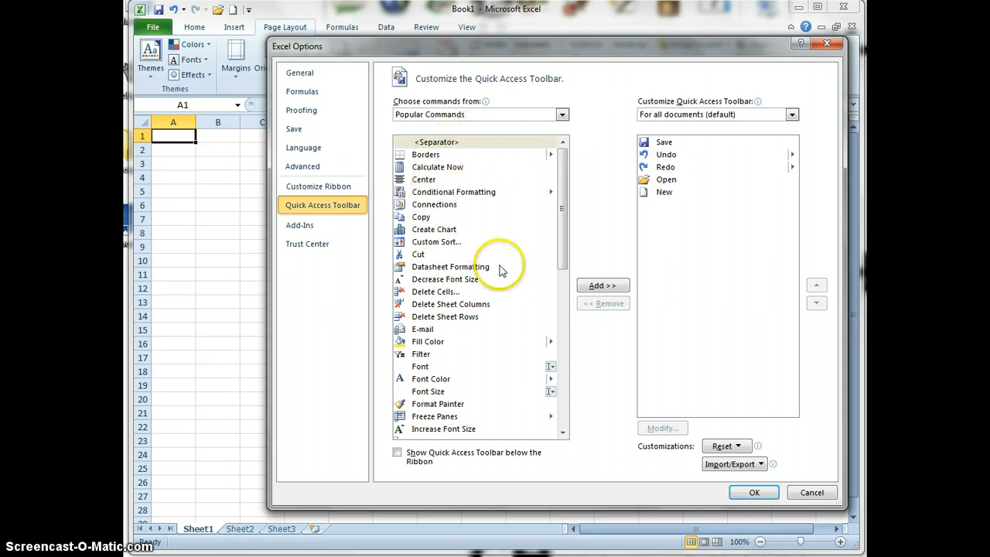
{"action": "left_click_drag", "start_coordinate": [565, 214], "coordinate": [556, 397]}
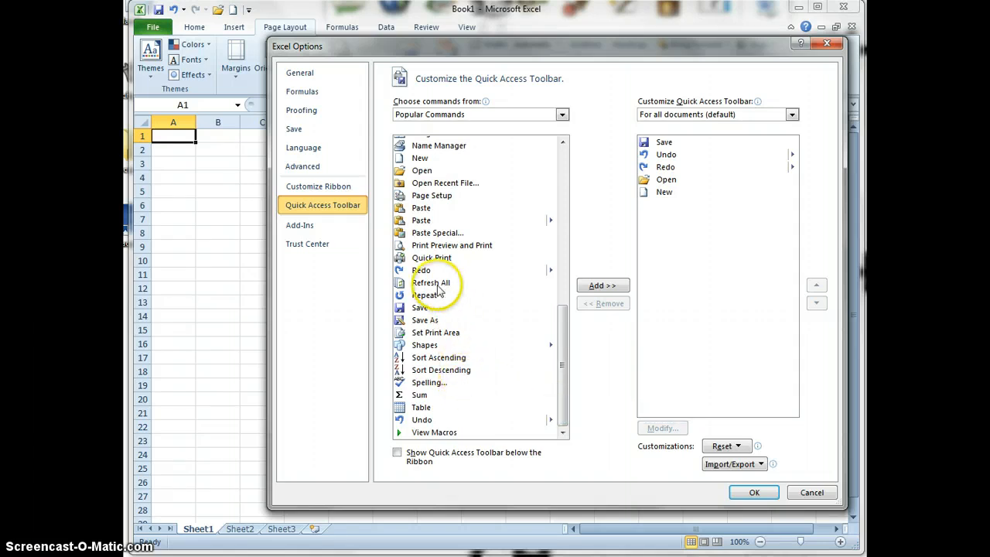
{"action": "left_click", "coordinate": [434, 259]}
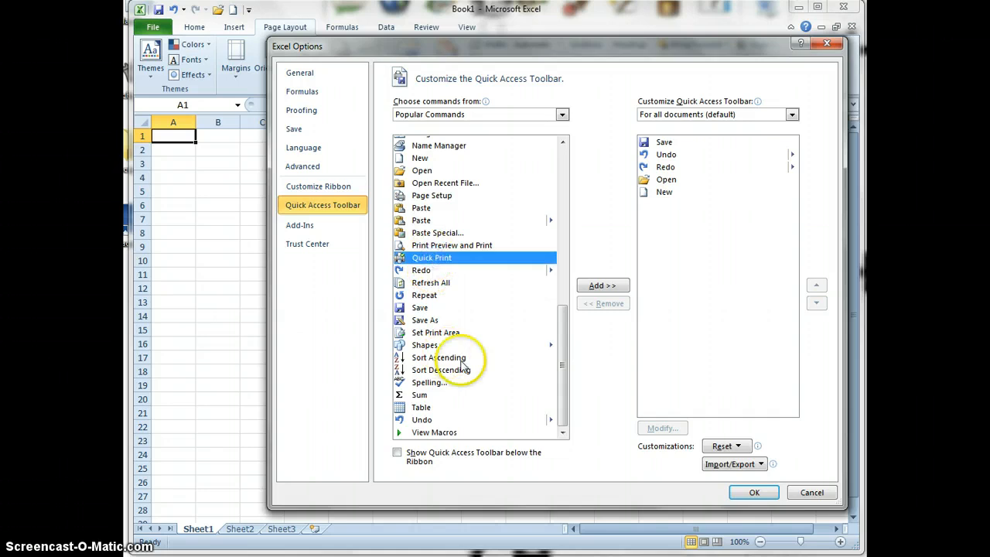
{"action": "left_click", "coordinate": [595, 286]}
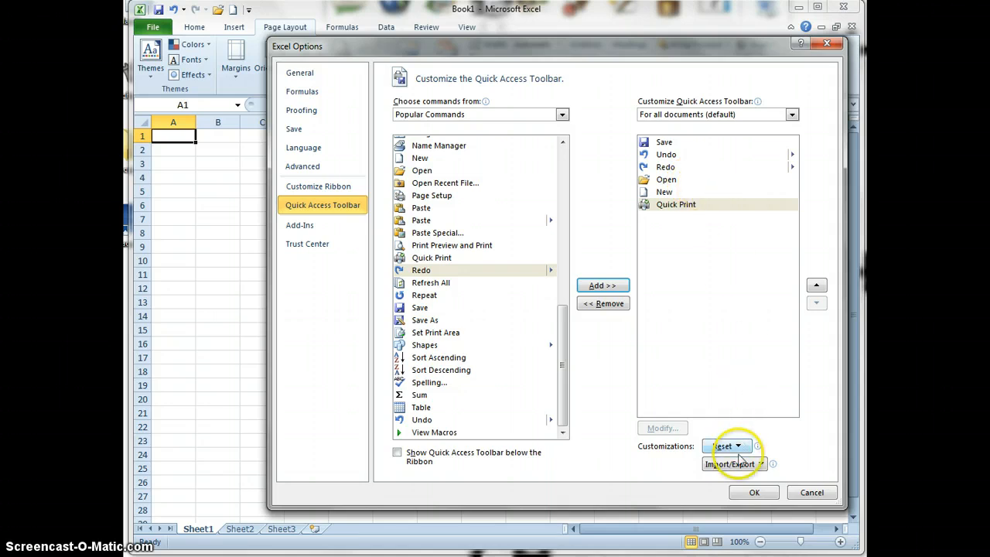
{"action": "left_click", "coordinate": [747, 493]}
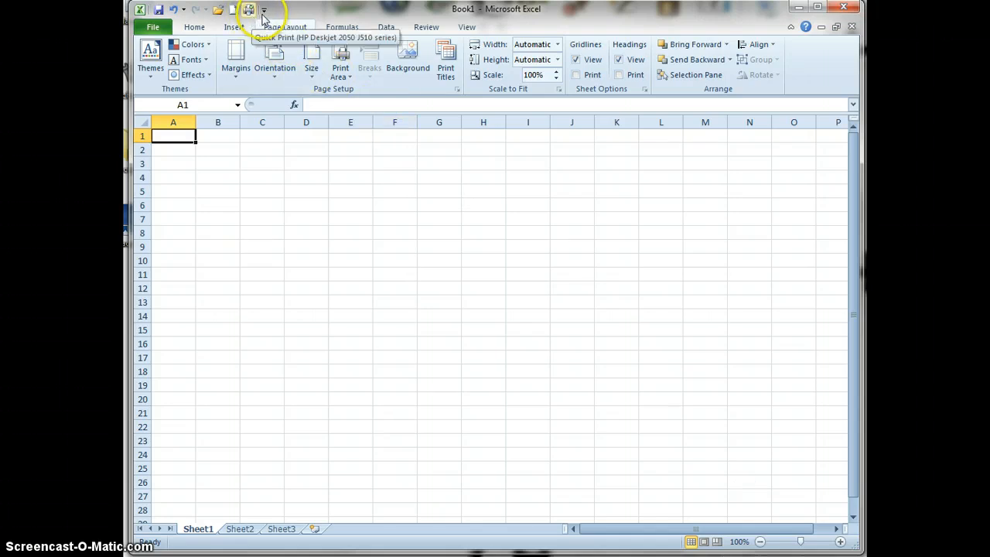
Remove Quick Print from the Quick Access Toolbar
{"action": "left_click", "coordinate": [264, 10]}
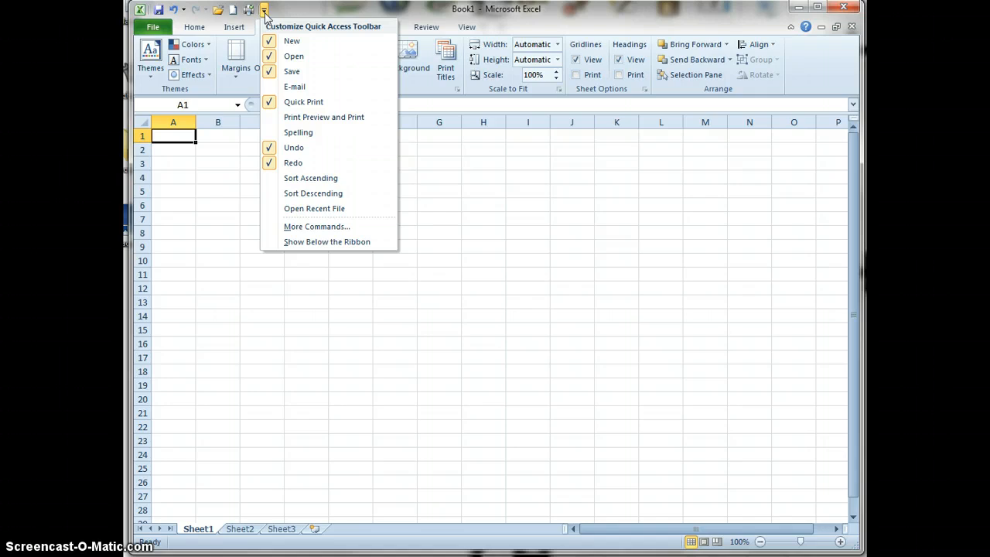
{"action": "left_click", "coordinate": [294, 101]}
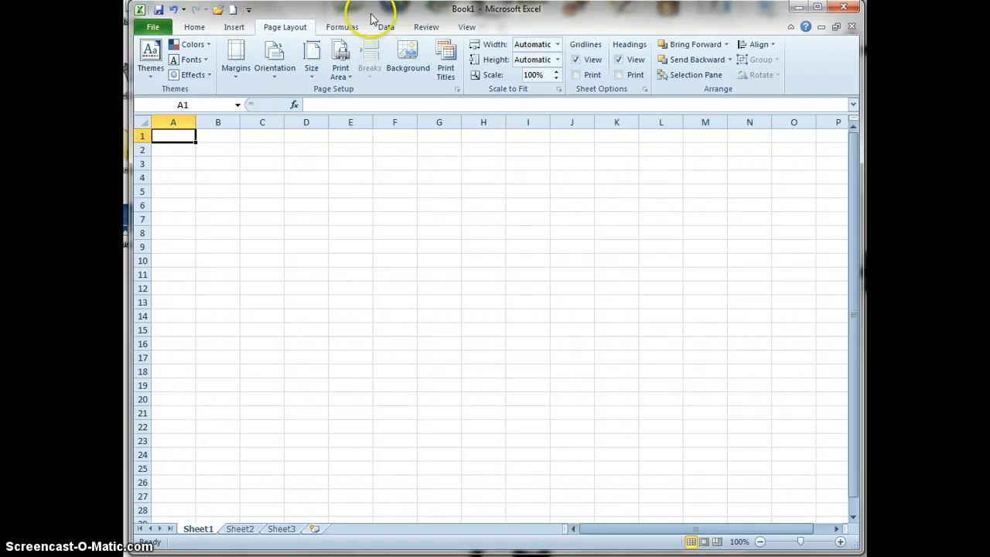
Show the Quick Access Toolbar below the ribbon and move it back above the ribbon
{"action": "right_click", "coordinate": [389, 88]}
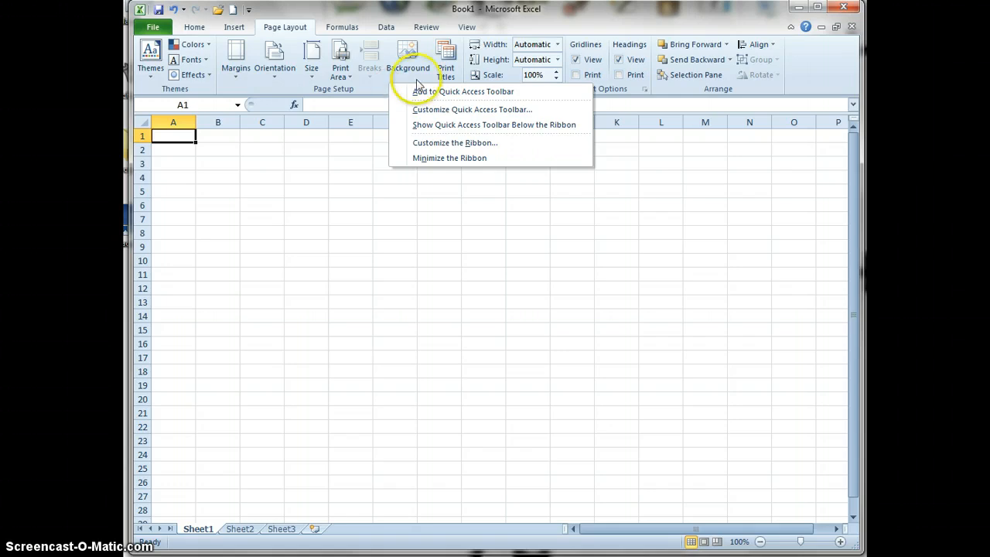
{"action": "left_click", "coordinate": [453, 128]}
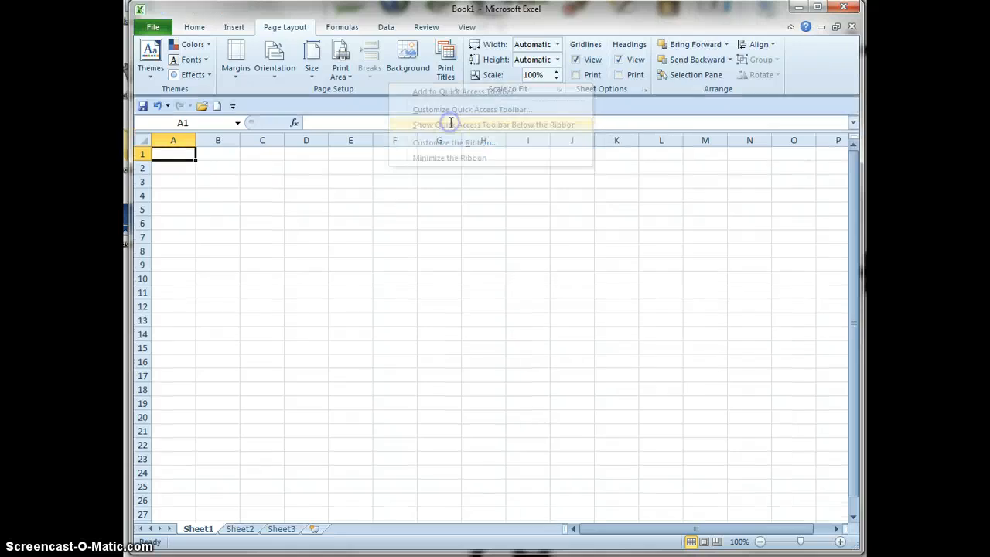
{"action": "right_click", "coordinate": [325, 104]}
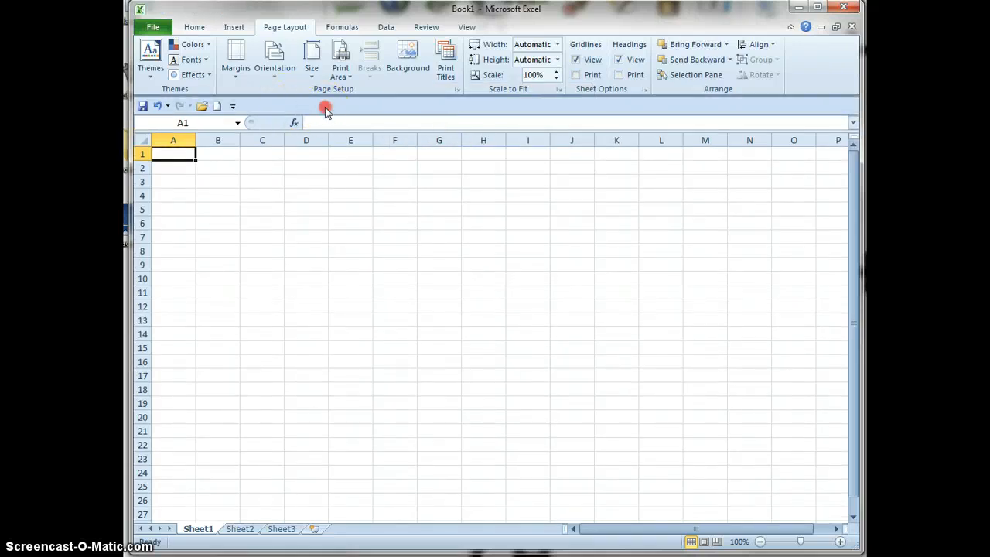
{"action": "left_click", "coordinate": [358, 131]}
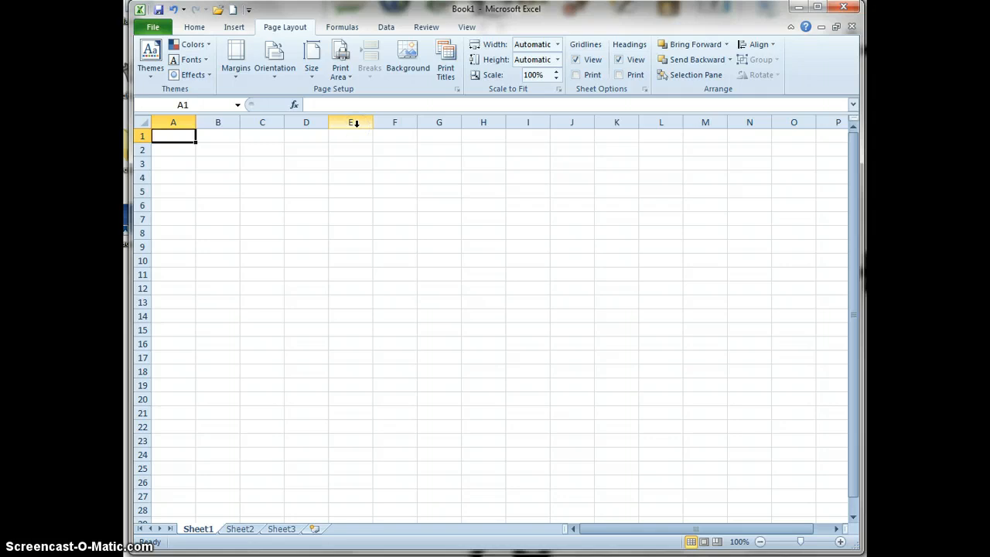
Minimize the ribbon to its tab names and expand it again, twice
{"action": "left_click", "coordinate": [790, 28]}
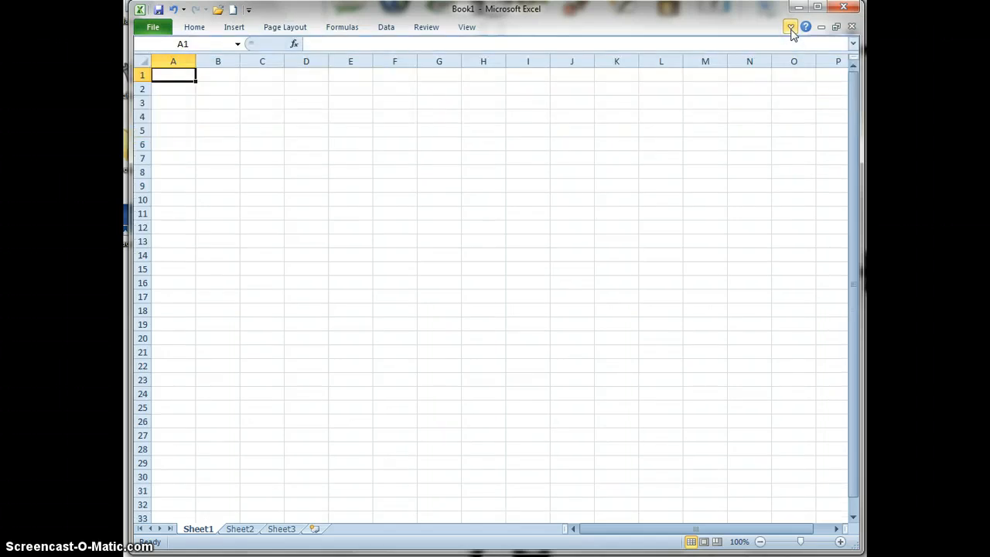
{"action": "left_click", "coordinate": [790, 28]}
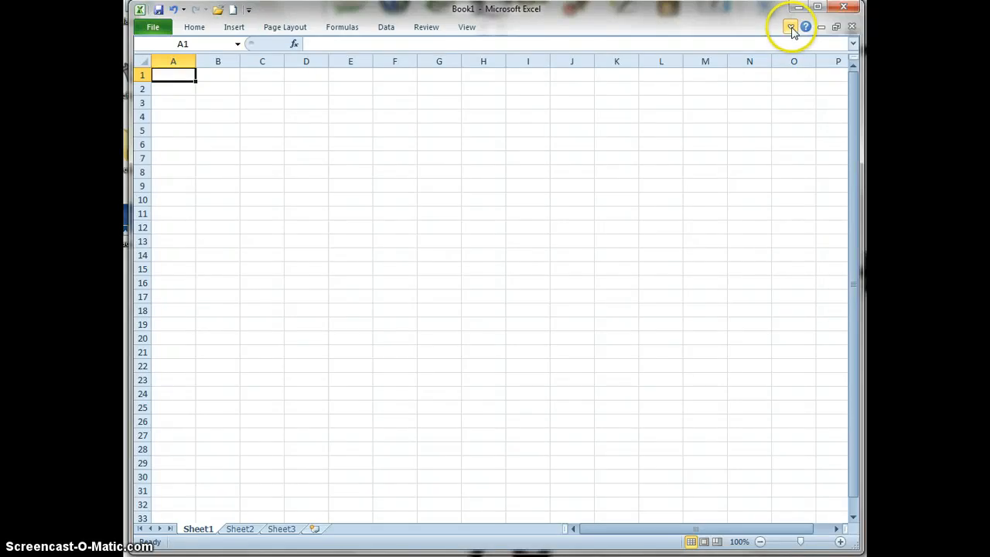
{"action": "left_click", "coordinate": [790, 28]}
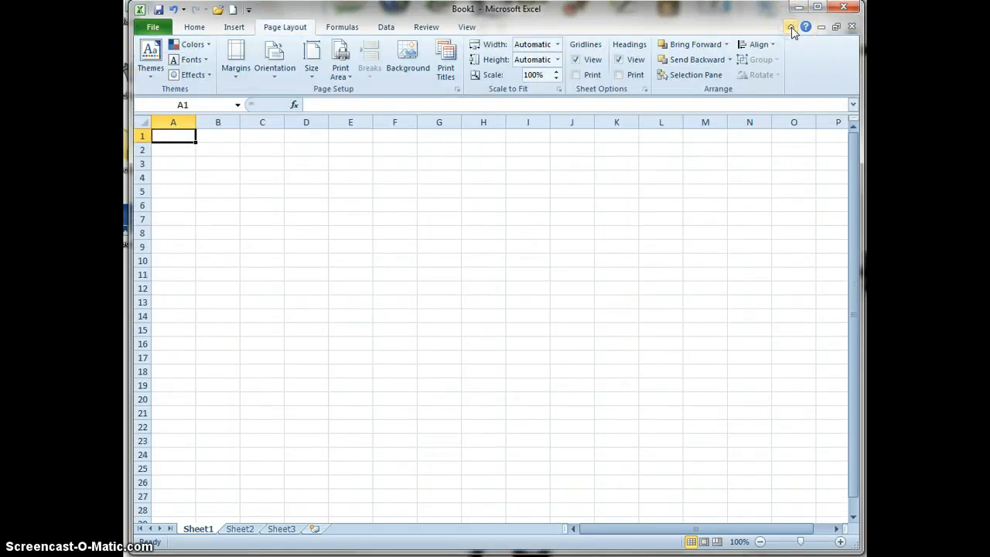
{"action": "right_click", "coordinate": [799, 71]}
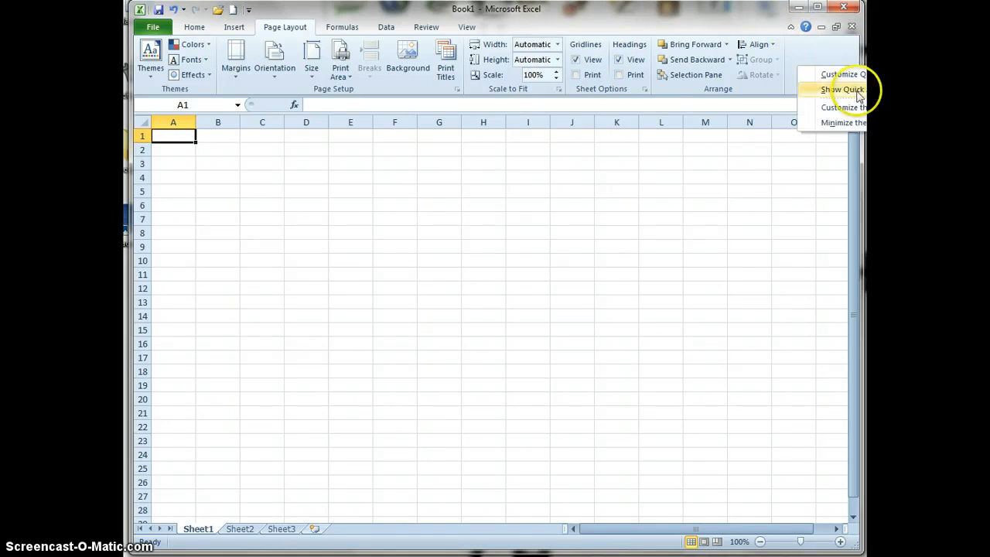
{"action": "left_click", "coordinate": [843, 122]}
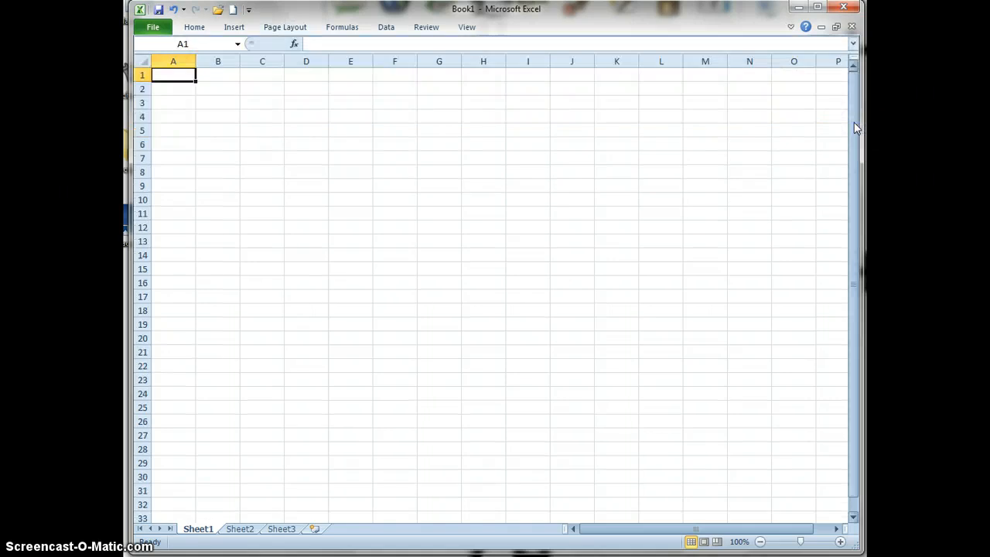
{"action": "left_click", "coordinate": [790, 27]}
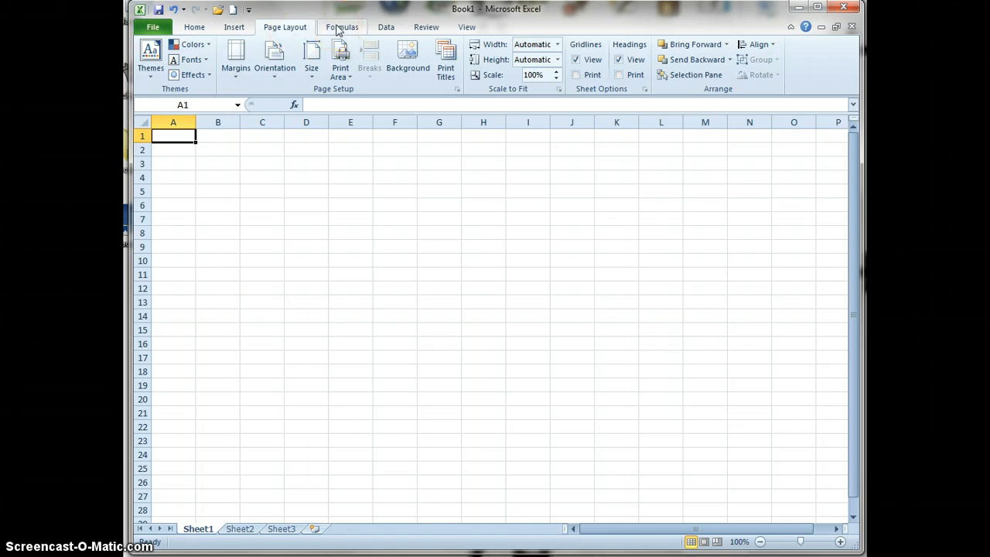
Select the chart on Sheet2 to view its contextual Chart Tools, and deselect it by selecting cell D3
{"action": "left_click", "coordinate": [242, 530]}
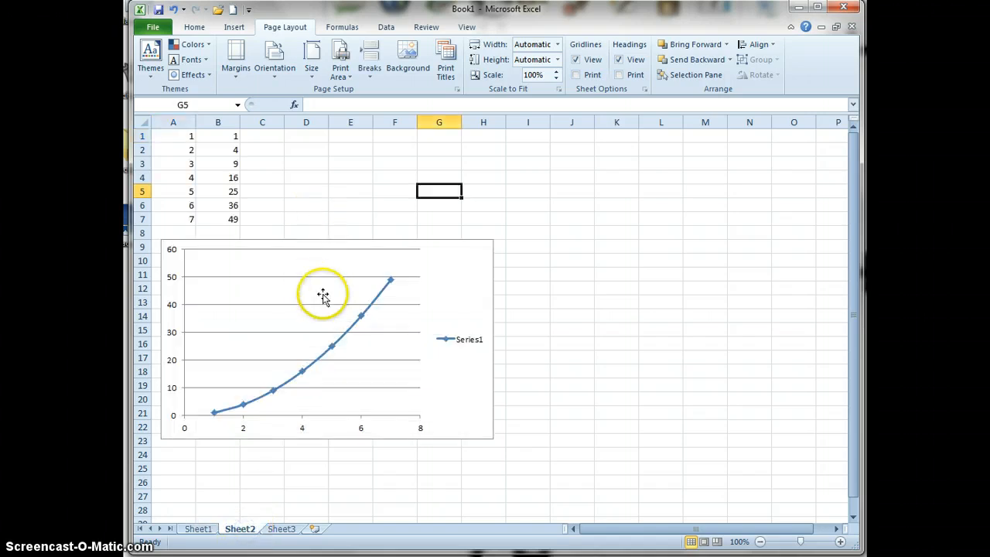
{"action": "left_click", "coordinate": [458, 265]}
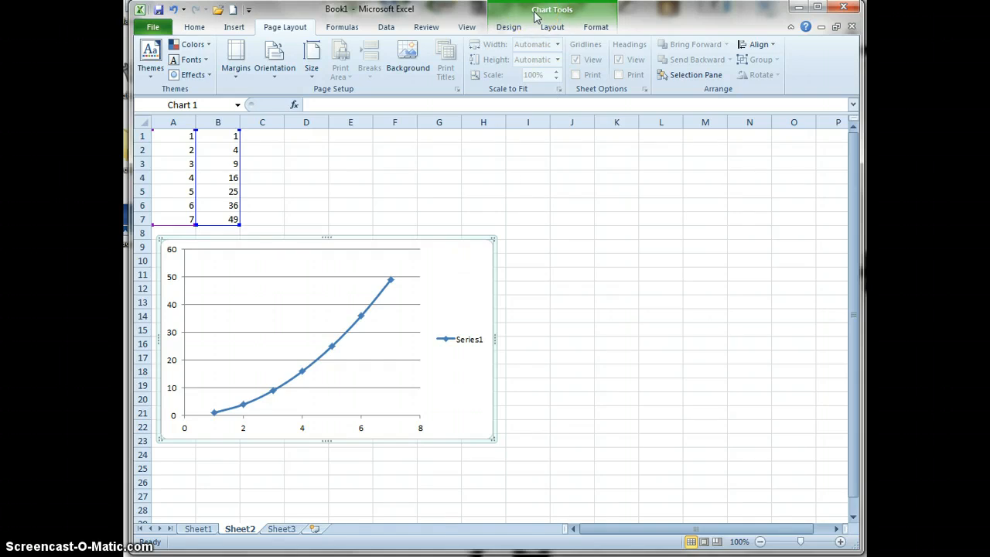
{"action": "left_click", "coordinate": [468, 283]}
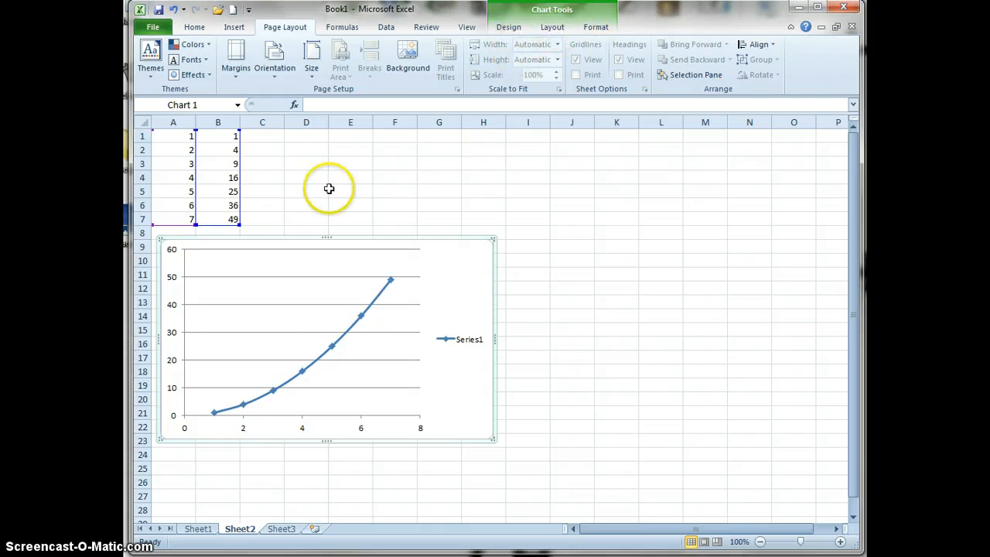
{"action": "left_click", "coordinate": [301, 169]}
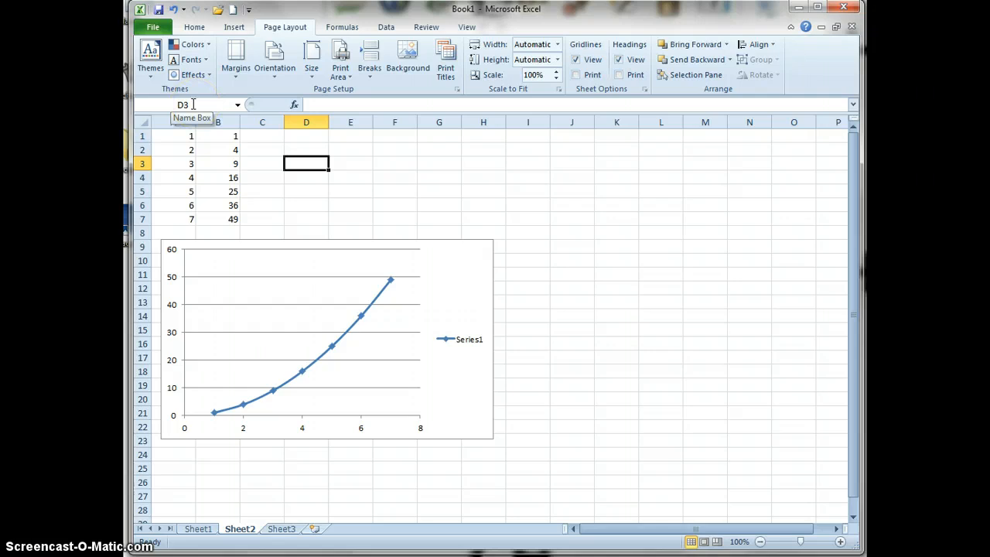
Inspect the contents of cells B4, A3 and B2 in the formula bar, and expand and collapse the formula bar
{"action": "left_click", "coordinate": [229, 178]}
{"action": "left_click", "coordinate": [190, 162]}
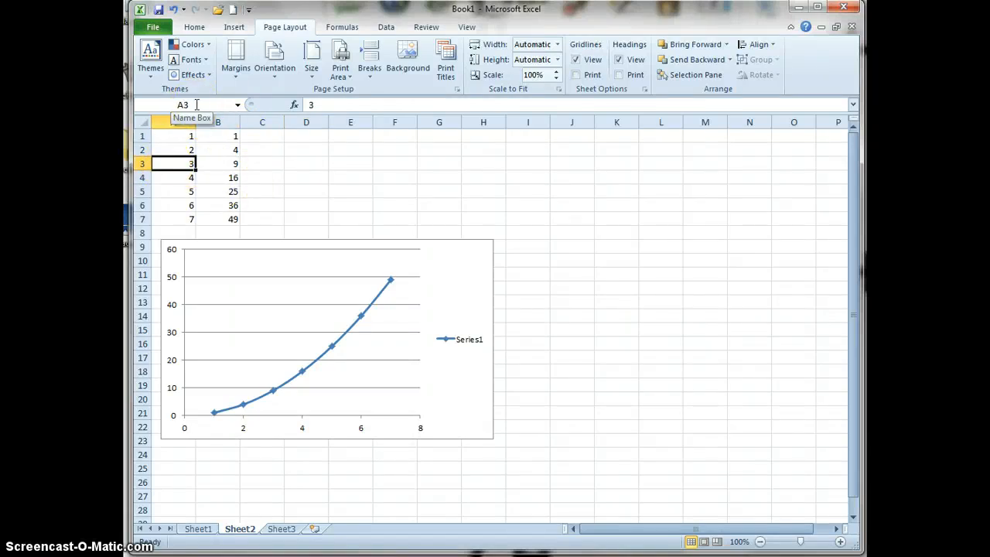
{"action": "left_click", "coordinate": [230, 149]}
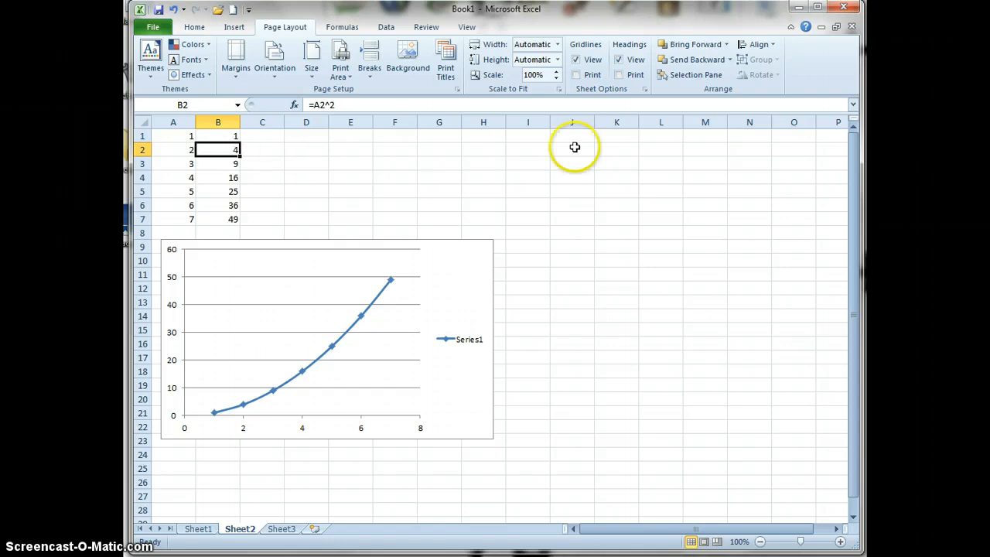
{"action": "left_click", "coordinate": [852, 105]}
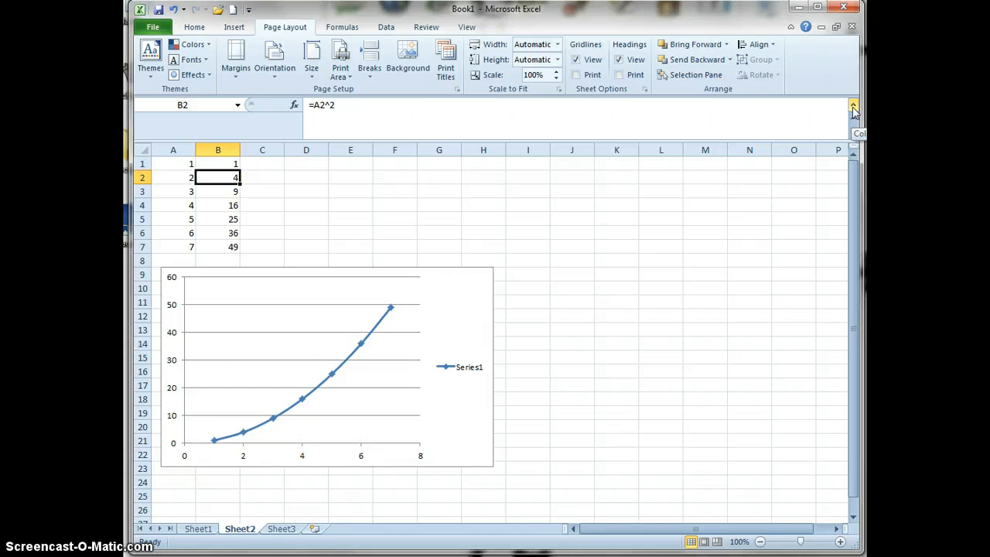
{"action": "left_click", "coordinate": [853, 106]}
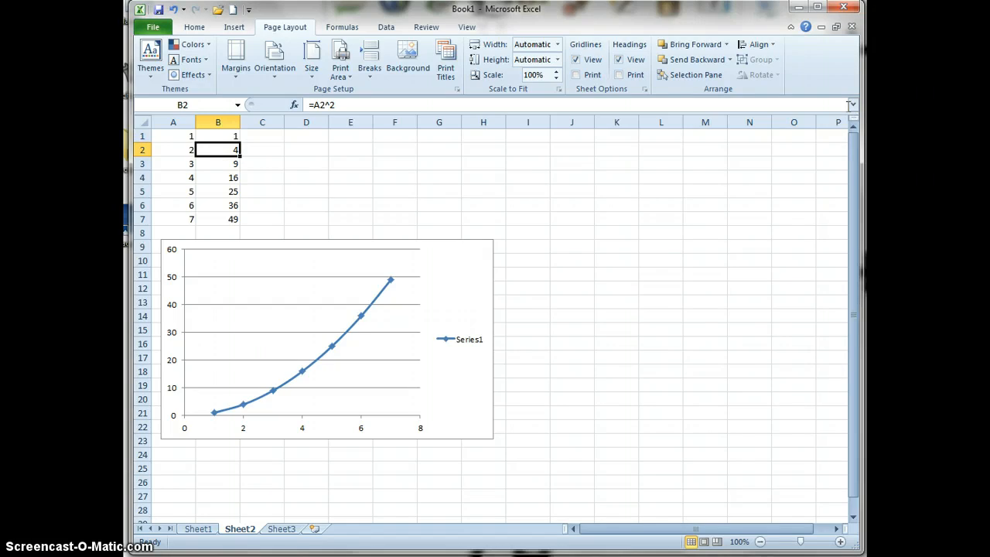
Open Excel Options to view the General settings, and close them without changing anything
{"action": "left_click", "coordinate": [155, 27]}
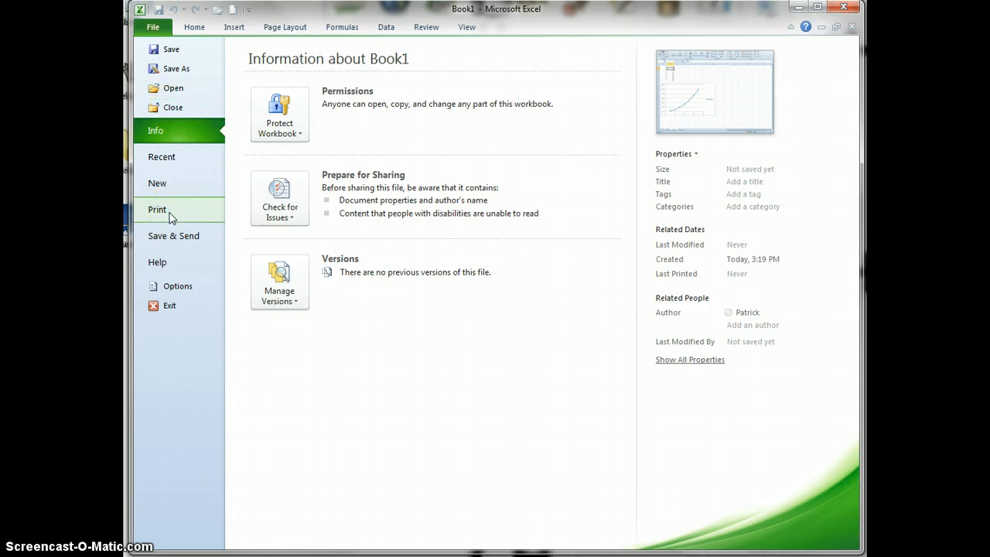
{"action": "left_click", "coordinate": [177, 287]}
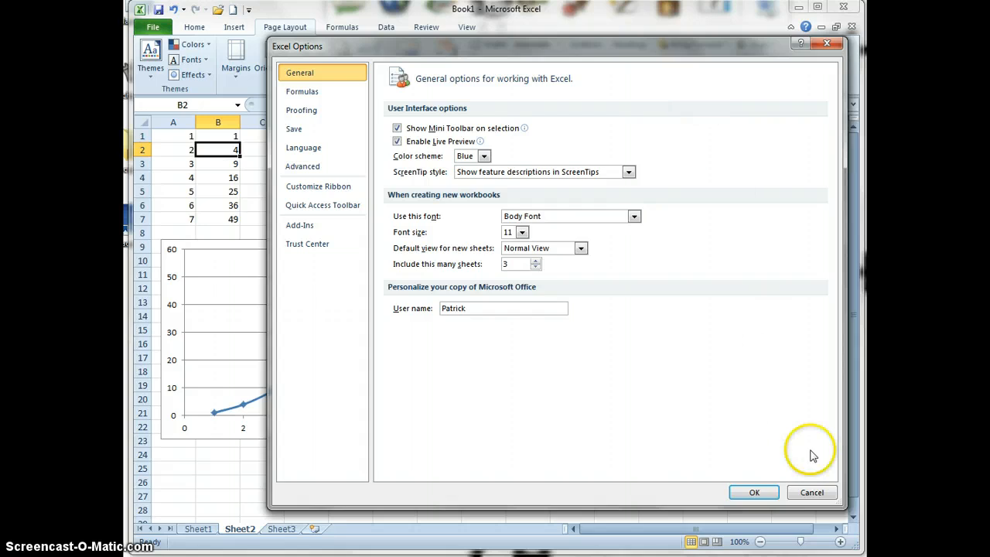
{"action": "left_click", "coordinate": [812, 493]}
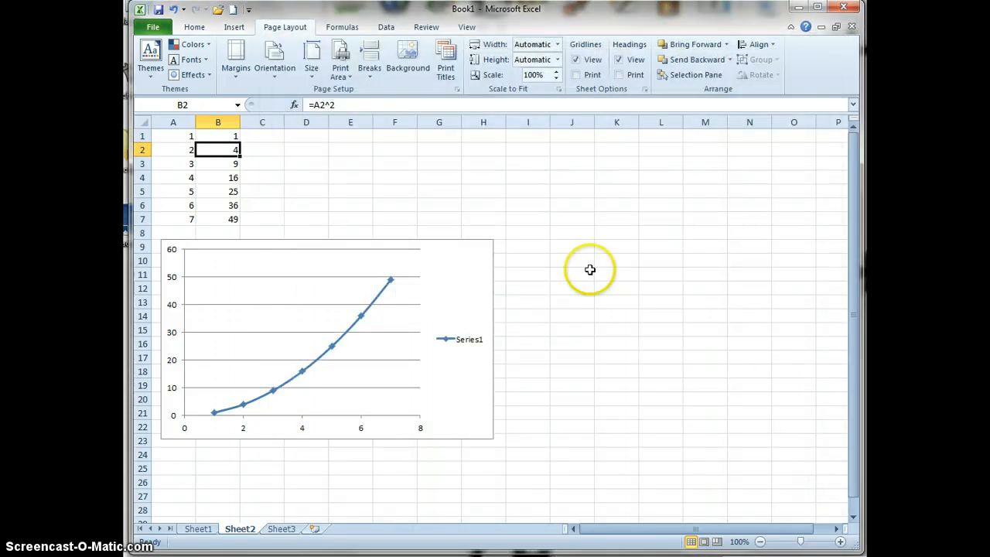
Rename Sheet1 as Data and insert a new worksheet after Sheet3
{"action": "left_click", "coordinate": [198, 530]}
{"action": "left_click", "coordinate": [241, 532]}
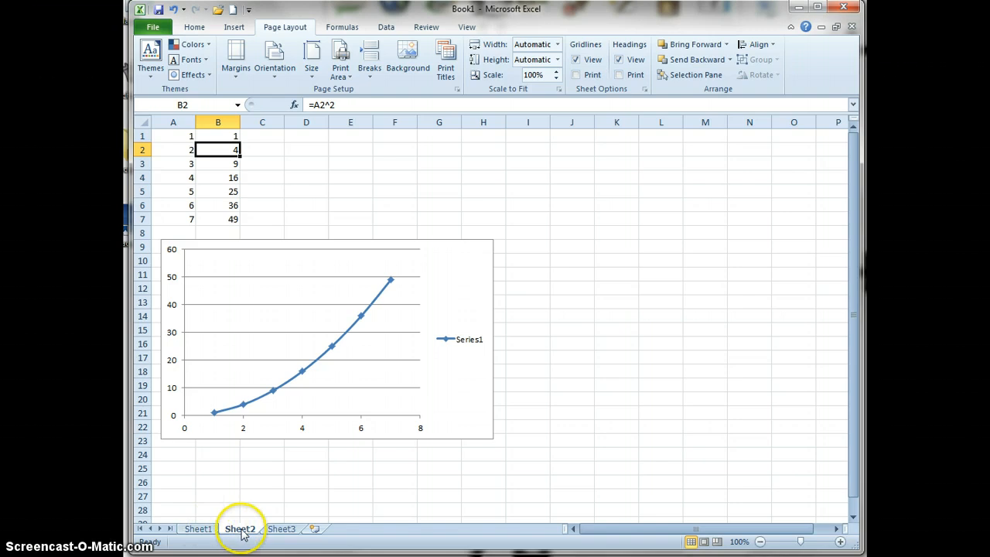
{"action": "left_click", "coordinate": [197, 531]}
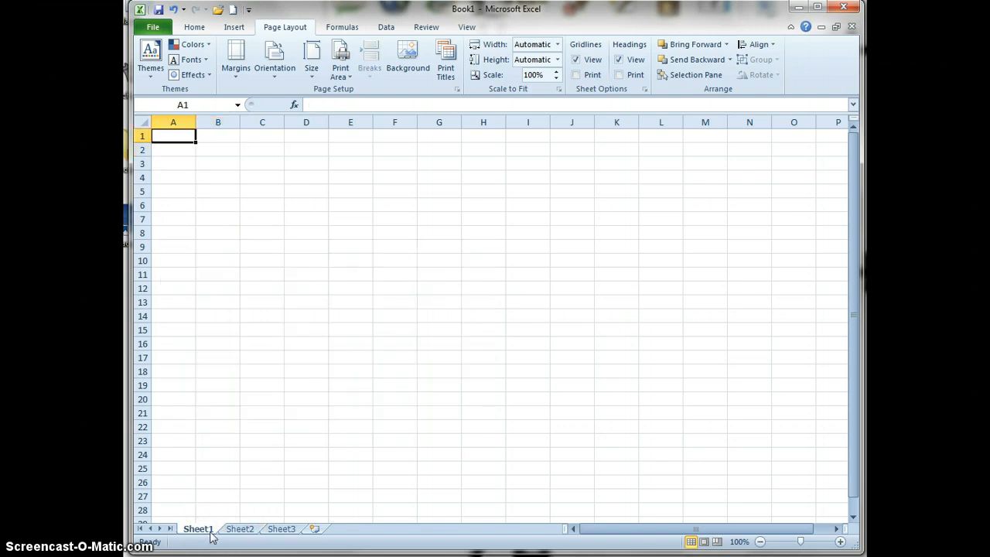
{"action": "double_click", "coordinate": [210, 532]}
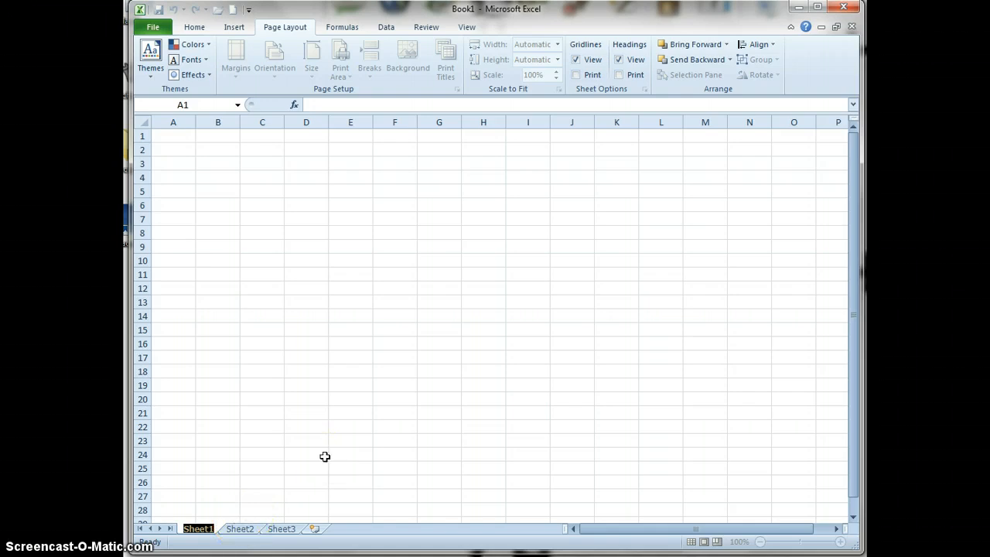
{"action": "type", "text": "Data"}
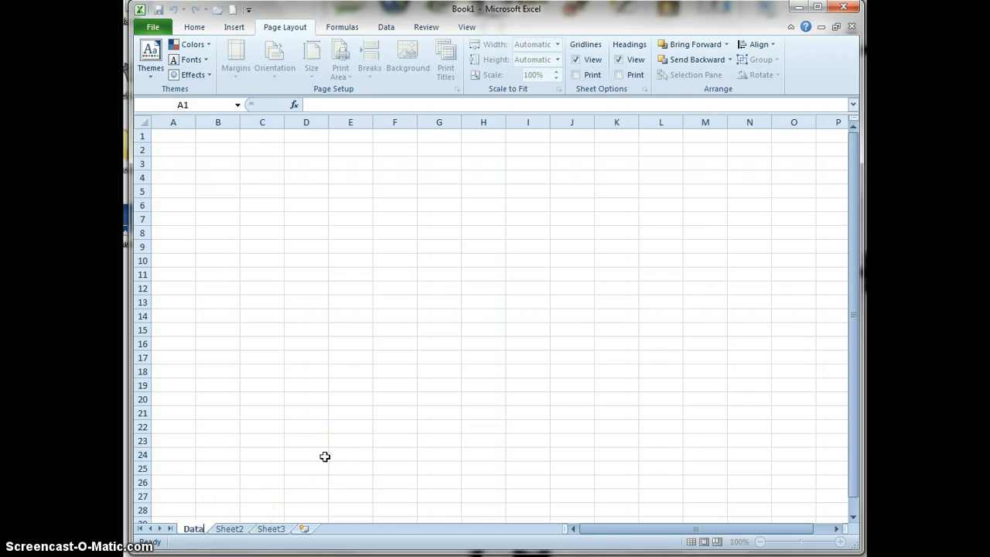
{"action": "key", "text": "Return"}
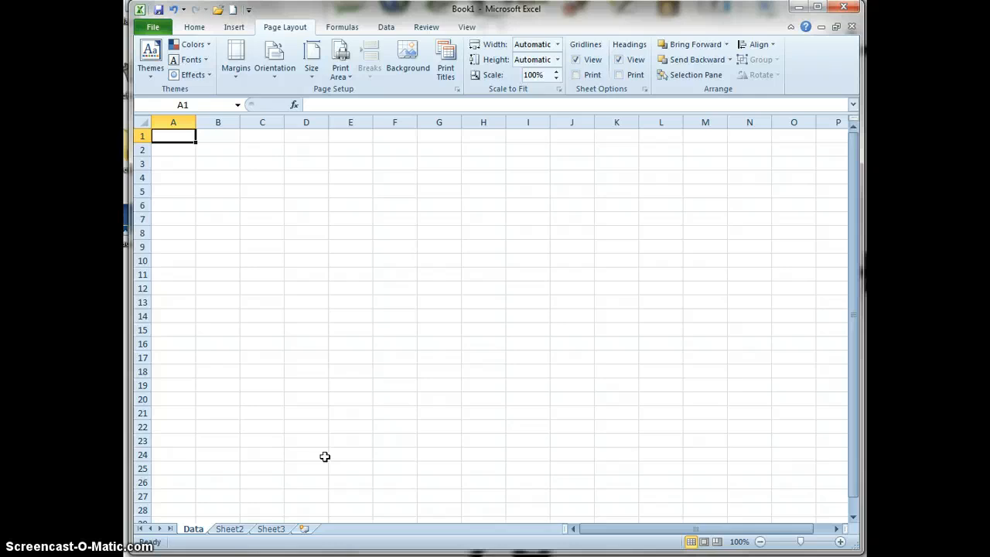
{"action": "left_click", "coordinate": [238, 528]}
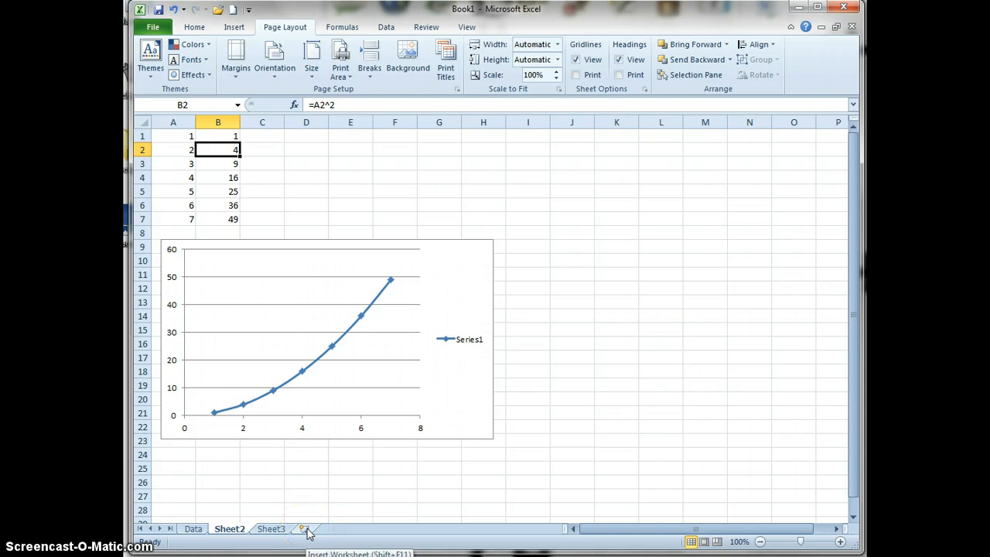
{"action": "left_click", "coordinate": [303, 529]}
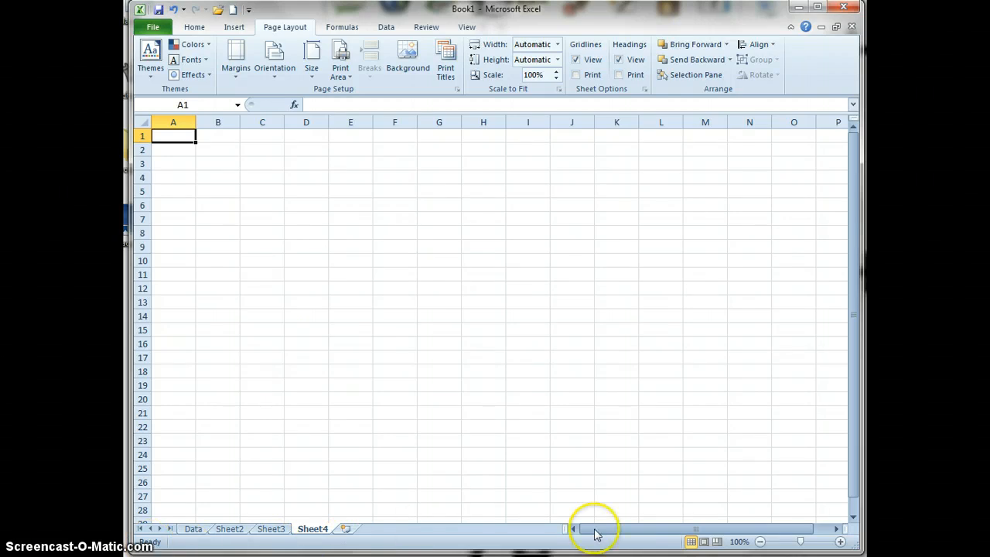
Show the new blank worksheet in Page Layout view and in Page Break Preview, dismissing the welcome message
{"action": "left_click", "coordinate": [704, 542]}
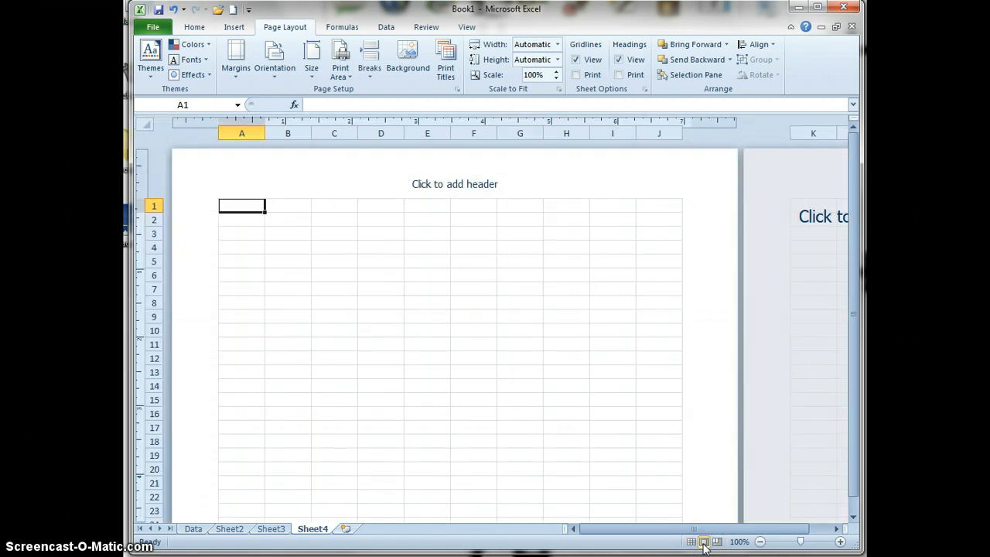
{"action": "left_click", "coordinate": [717, 541]}
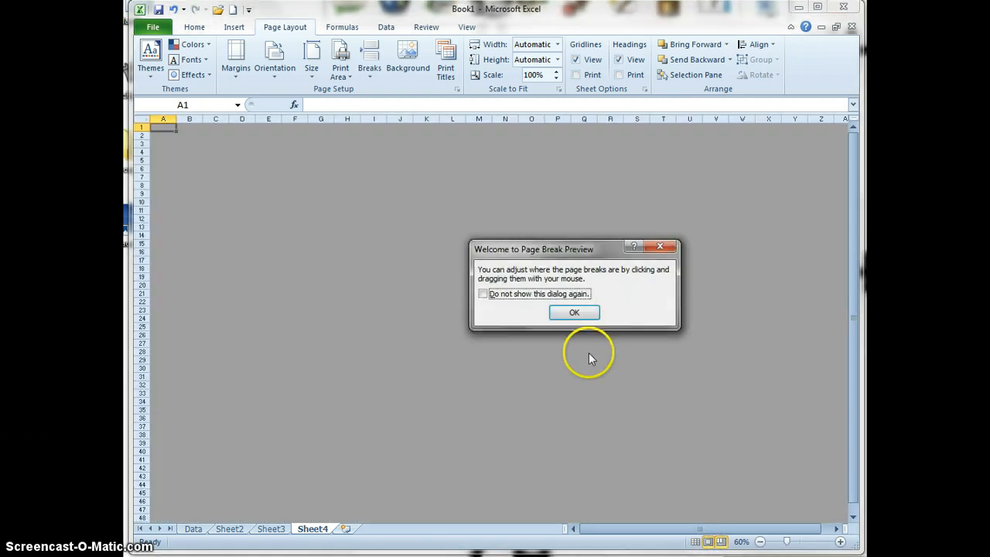
{"action": "left_click", "coordinate": [574, 312]}
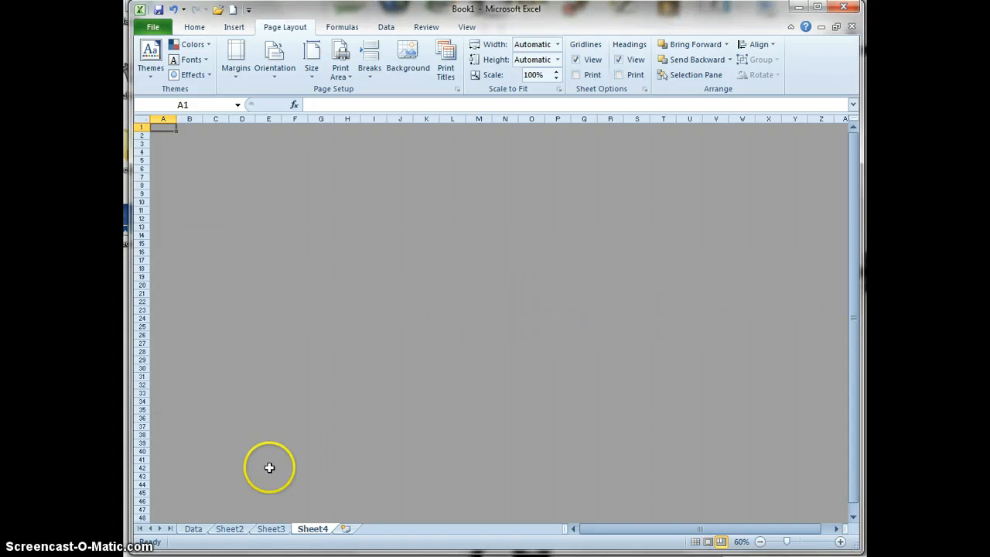
View Sheet2 in Page Break Preview and Page Layout view, and return it to Normal view
{"action": "left_click", "coordinate": [193, 529]}
{"action": "left_click", "coordinate": [225, 528]}
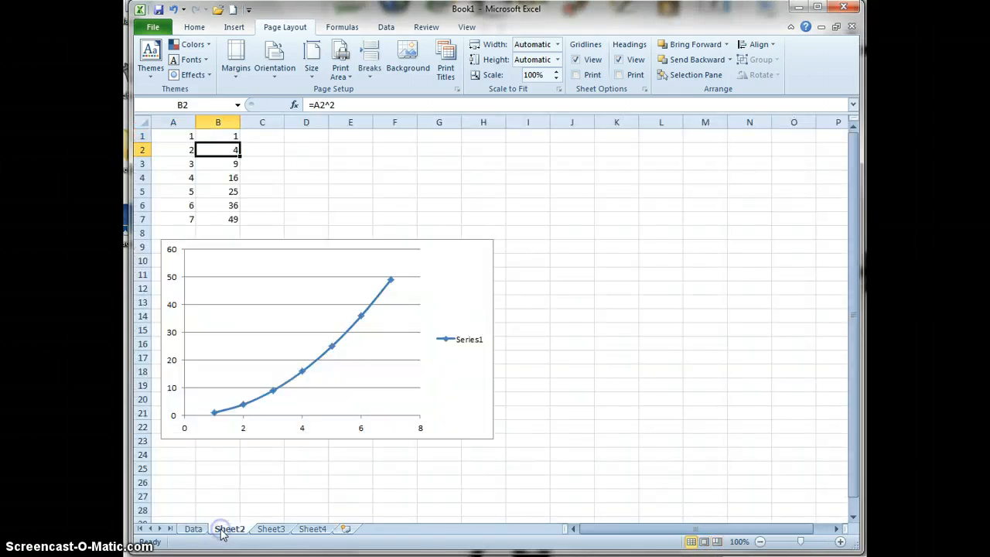
{"action": "left_click", "coordinate": [717, 541]}
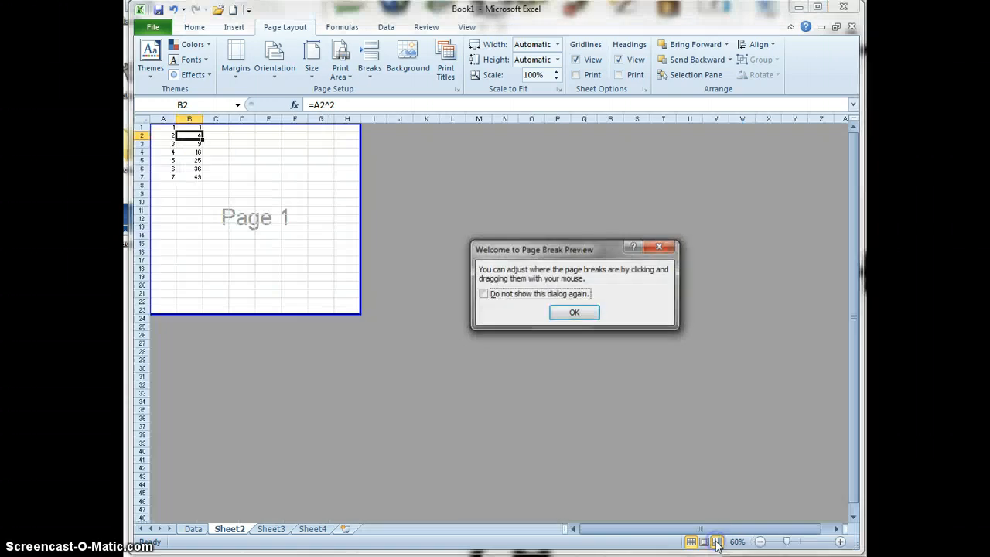
{"action": "left_click", "coordinate": [572, 313]}
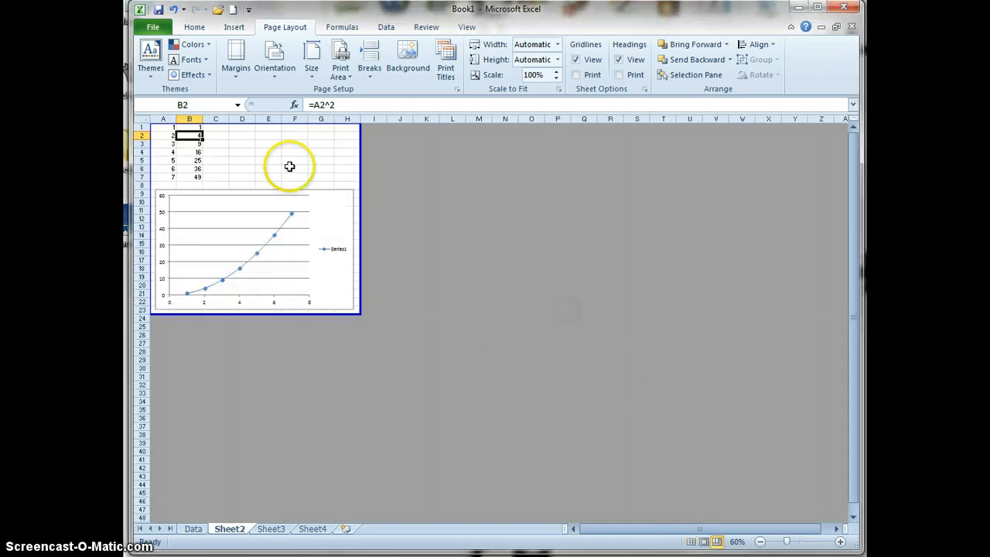
{"action": "left_click", "coordinate": [702, 542]}
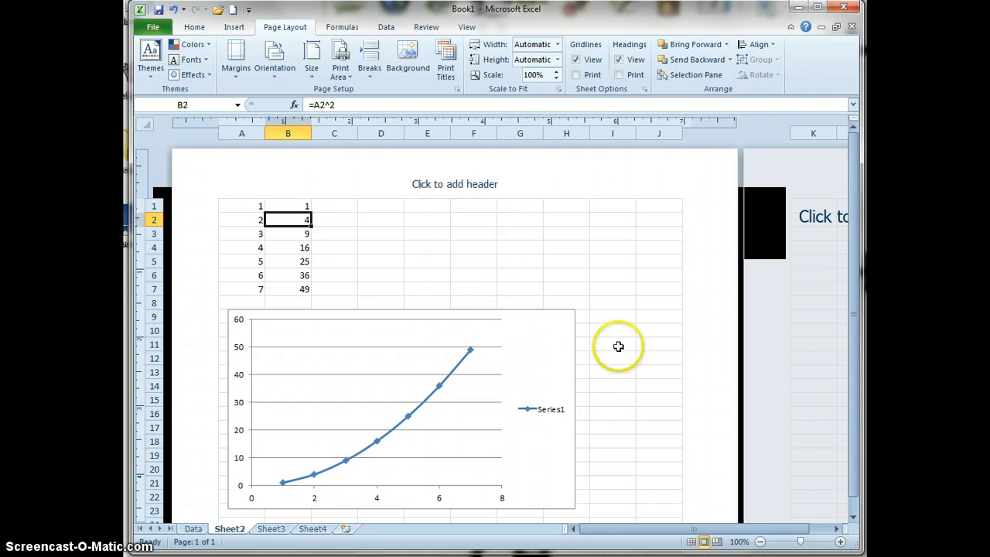
{"action": "left_click", "coordinate": [690, 541]}
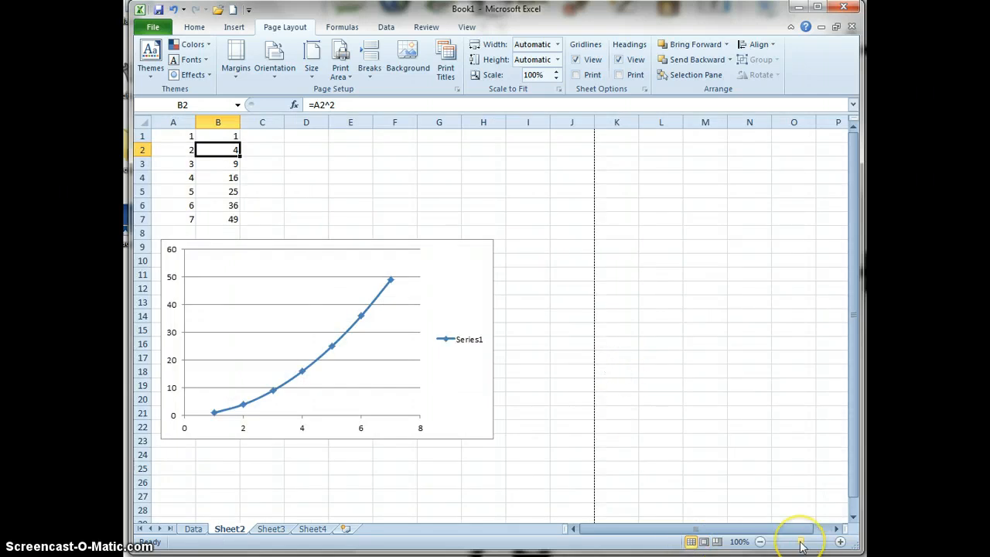
Select A1:C7 on Sheet2, zoom the view to that selection, and reset the zoom to 100%
{"action": "mouse_move", "coordinate": [800, 545]}
{"action": "left_mouse_down"}
{"action": "mouse_move", "coordinate": [811, 545]}
{"action": "mouse_move", "coordinate": [790, 546]}
{"action": "mouse_move", "coordinate": [801, 543]}
{"action": "left_mouse_up"}
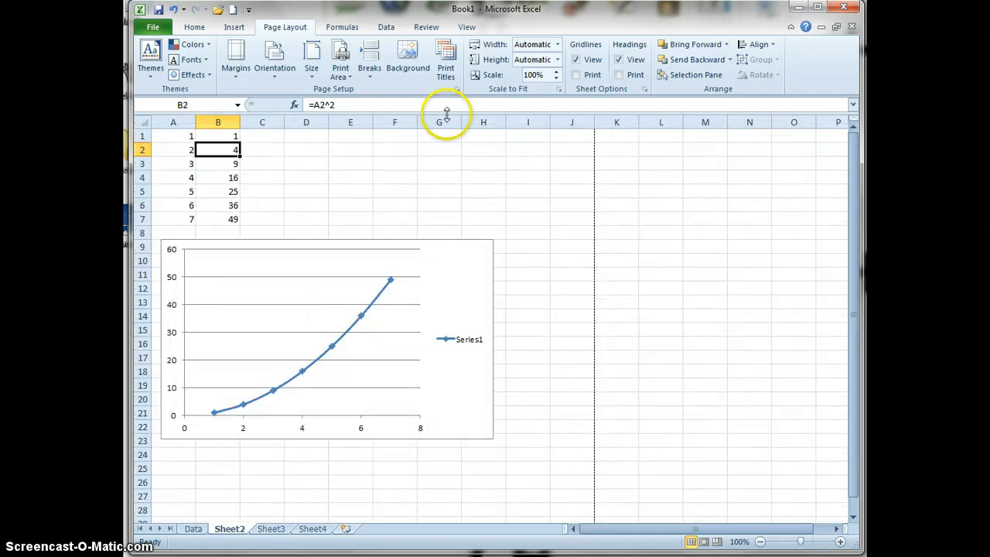
{"action": "left_click", "coordinate": [467, 30]}
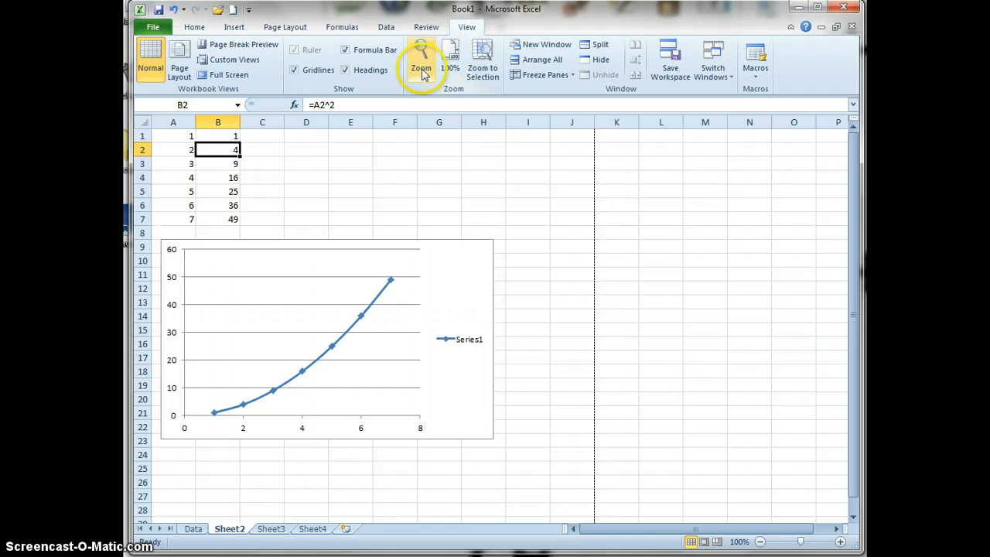
{"action": "scroll", "coordinate": [556, 316], "scroll_direction": "down", "scroll_amount": 1}
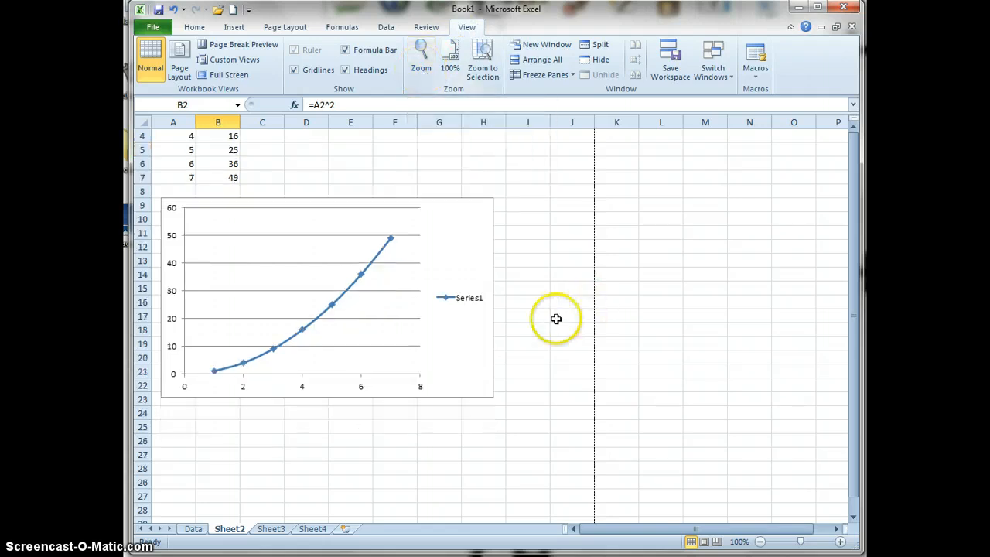
{"action": "scroll", "coordinate": [556, 317], "scroll_direction": "up", "scroll_amount": 1}
{"action": "left_click_drag", "start_coordinate": [184, 136], "coordinate": [275, 223]}
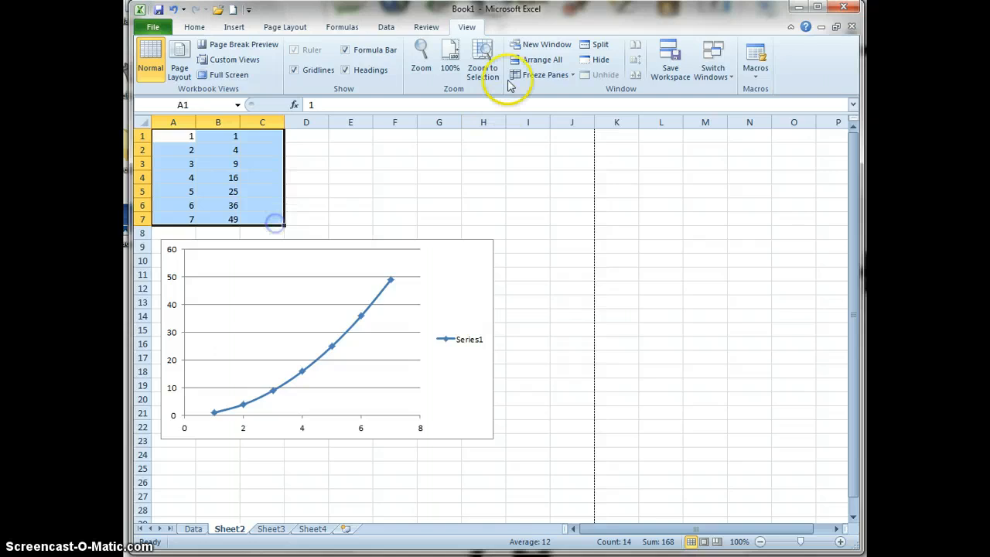
{"action": "left_click", "coordinate": [482, 62]}
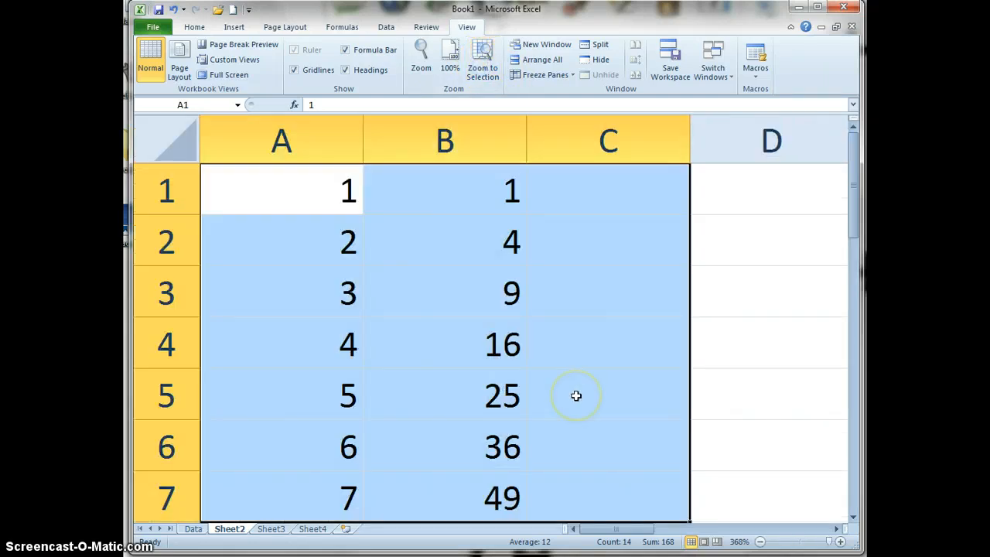
{"action": "left_click", "coordinate": [450, 62]}
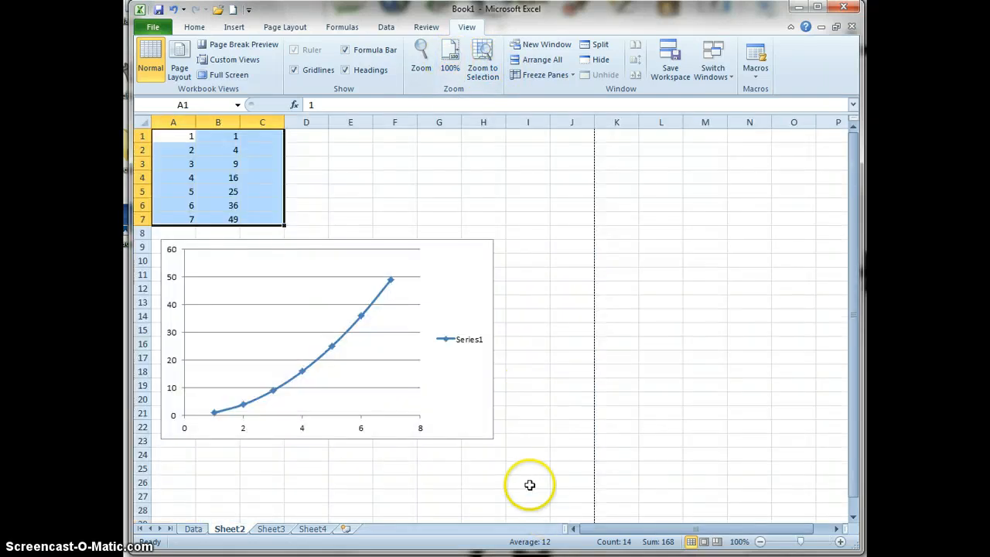